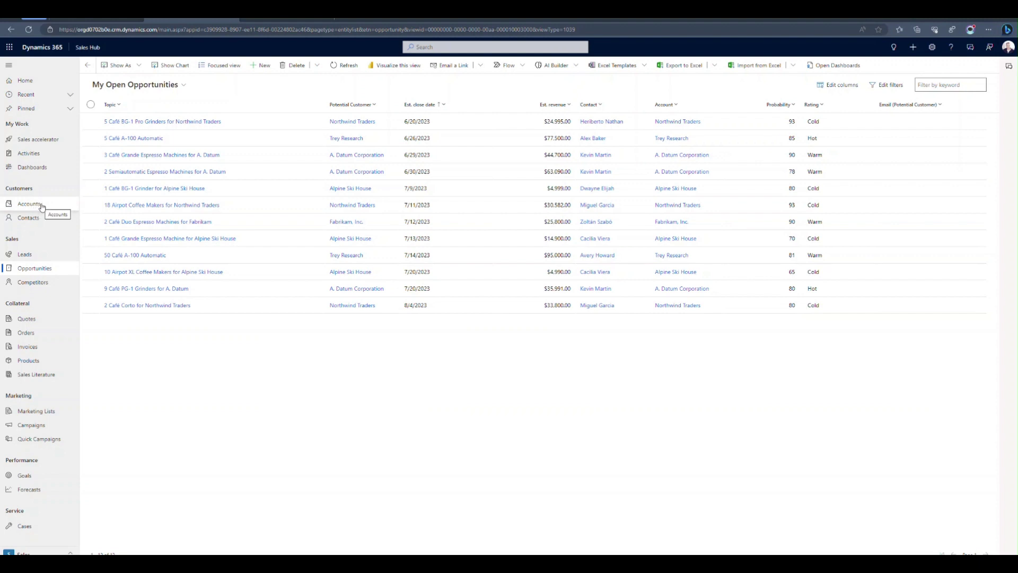
Open the 2 Semiautomatic Espresso Machines for A. Datum opportunity, check its product line items, and return to Summary
{"action": "left_click", "coordinate": [154, 175]}
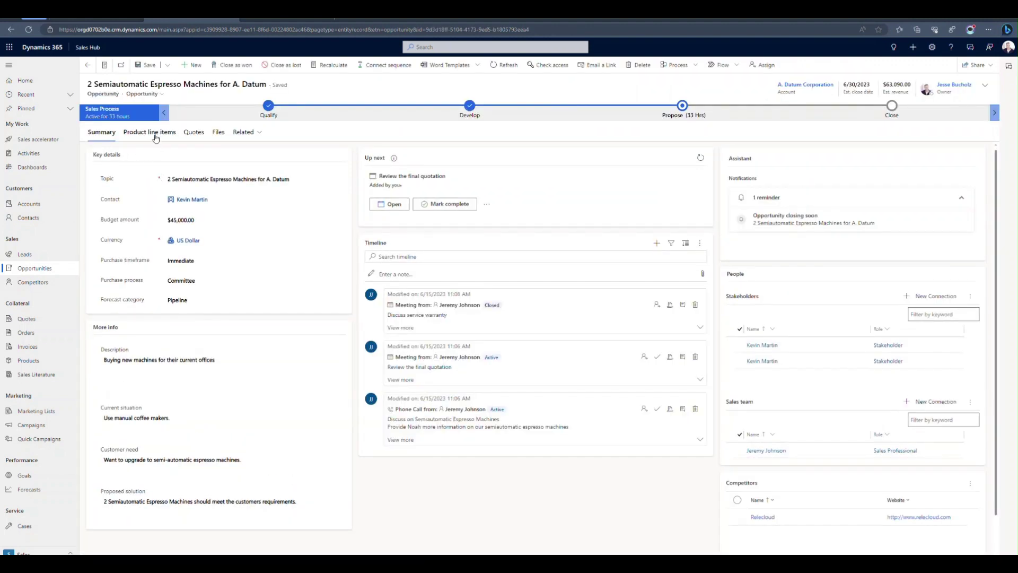
{"action": "left_click", "coordinate": [156, 132]}
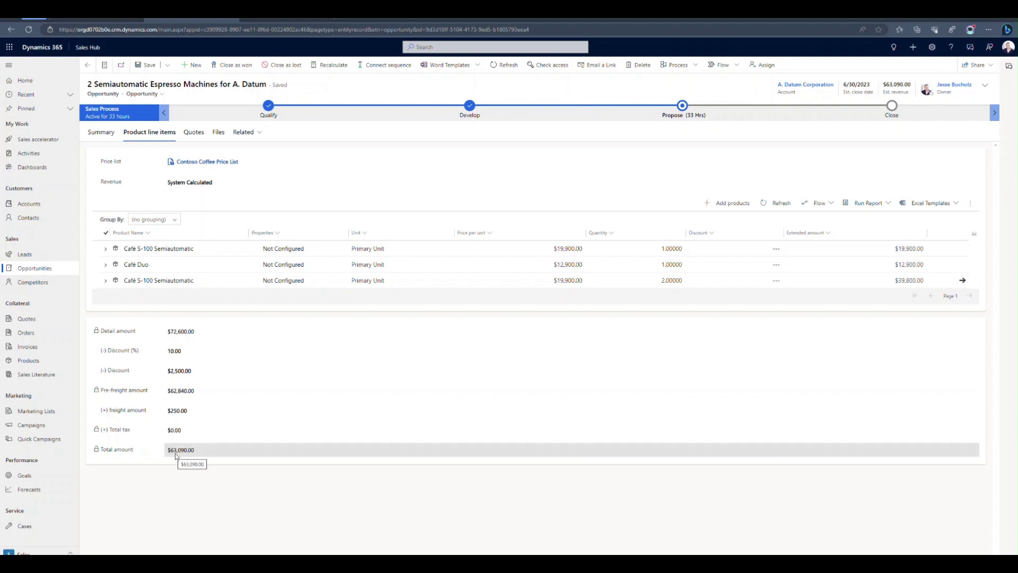
{"action": "left_click", "coordinate": [106, 138]}
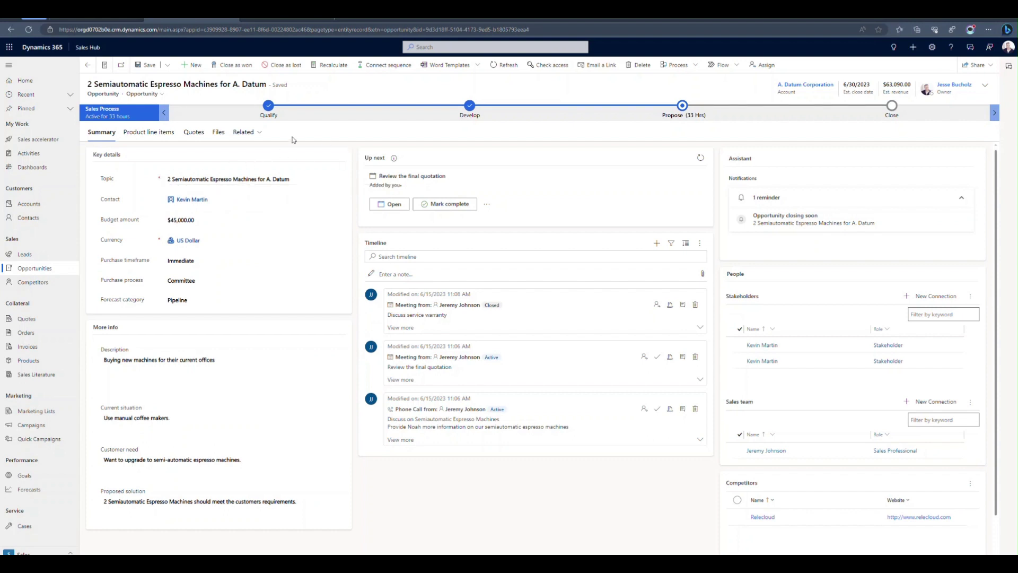
From the opportunity's Quotes tab, start a new quote for A. Datum
{"action": "left_click", "coordinate": [196, 134]}
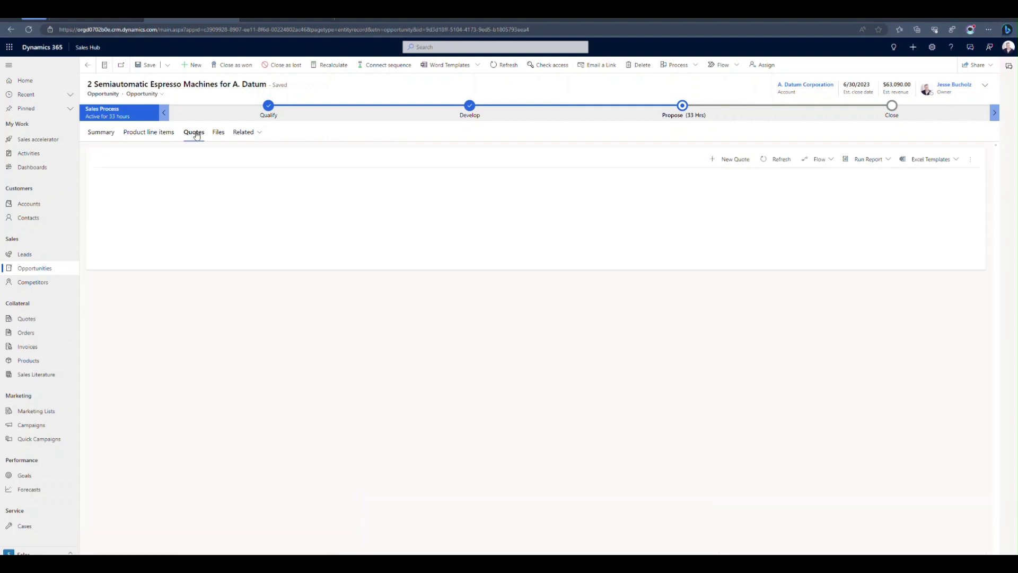
{"action": "left_click", "coordinate": [728, 161]}
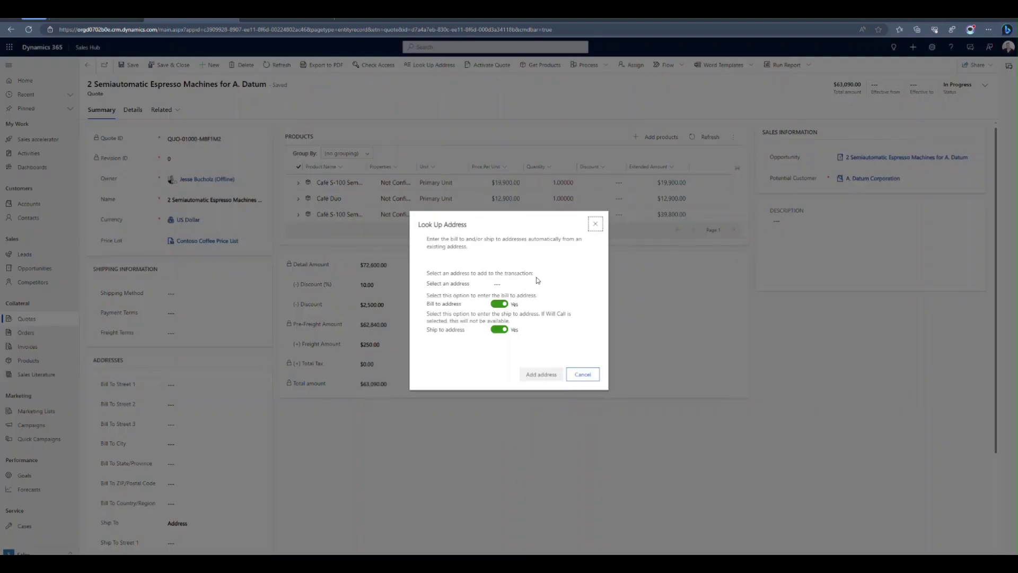
Apply the account's Redmond address to the quote as both bill-to and ship-to
{"action": "left_click", "coordinate": [592, 284]}
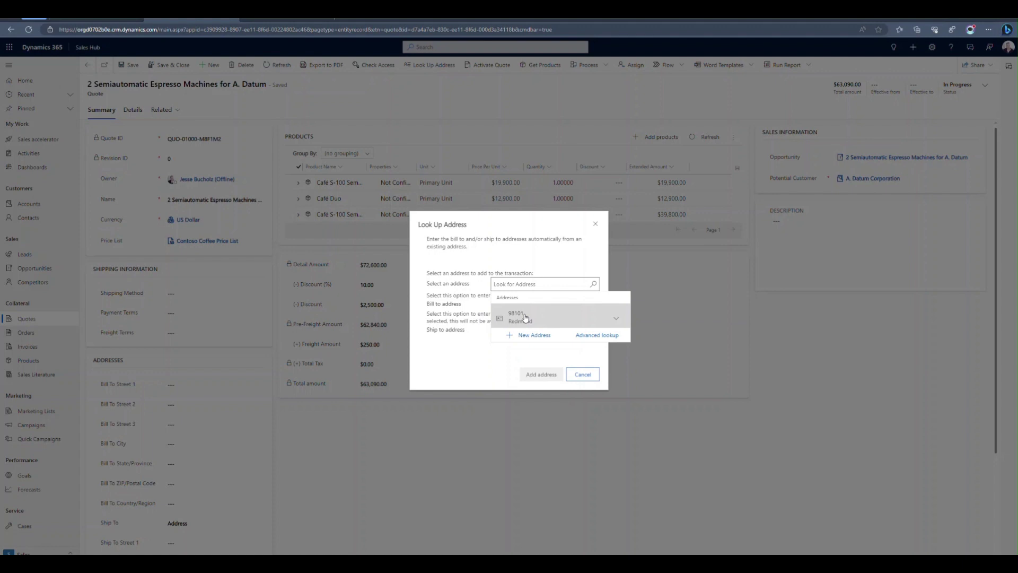
{"action": "left_click", "coordinate": [524, 317]}
{"action": "left_click", "coordinate": [540, 374]}
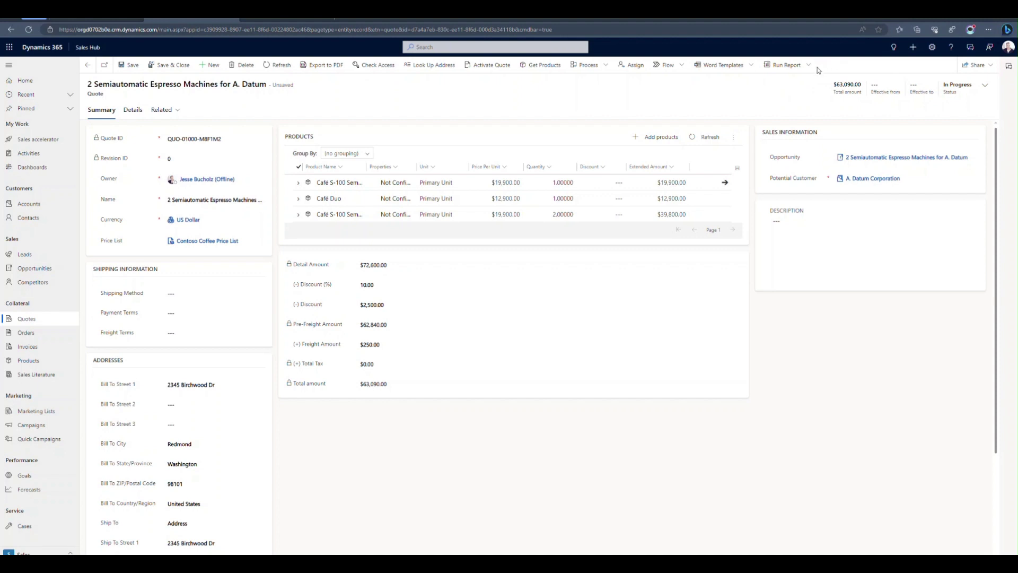
Create a Quote Word template with the Quote Product 1:N relationship and download the .docx
{"action": "left_click", "coordinate": [752, 68]}
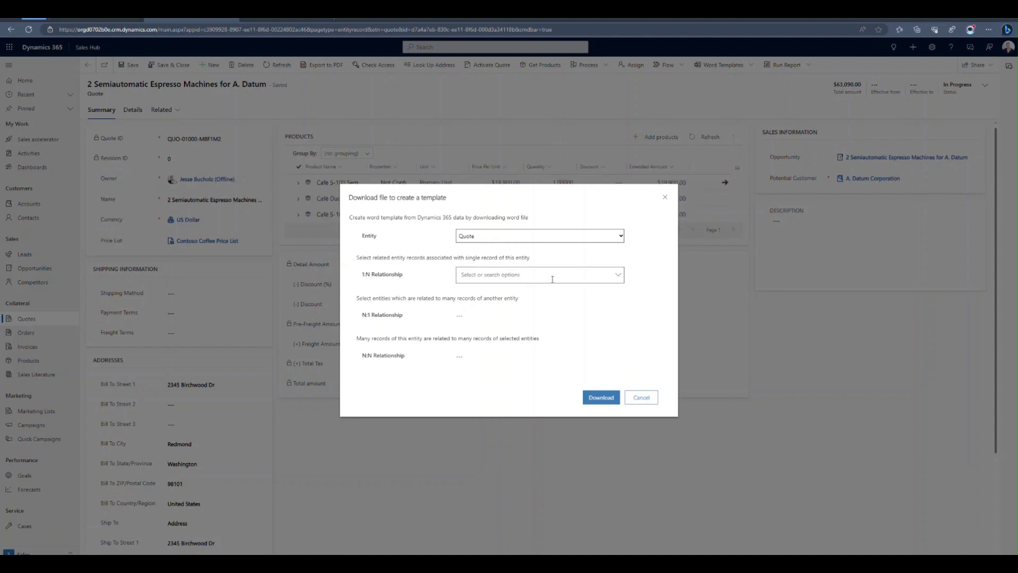
{"action": "left_click", "coordinate": [617, 277]}
{"action": "scroll", "coordinate": [529, 311], "scroll_direction": "down", "scroll_amount": 2}
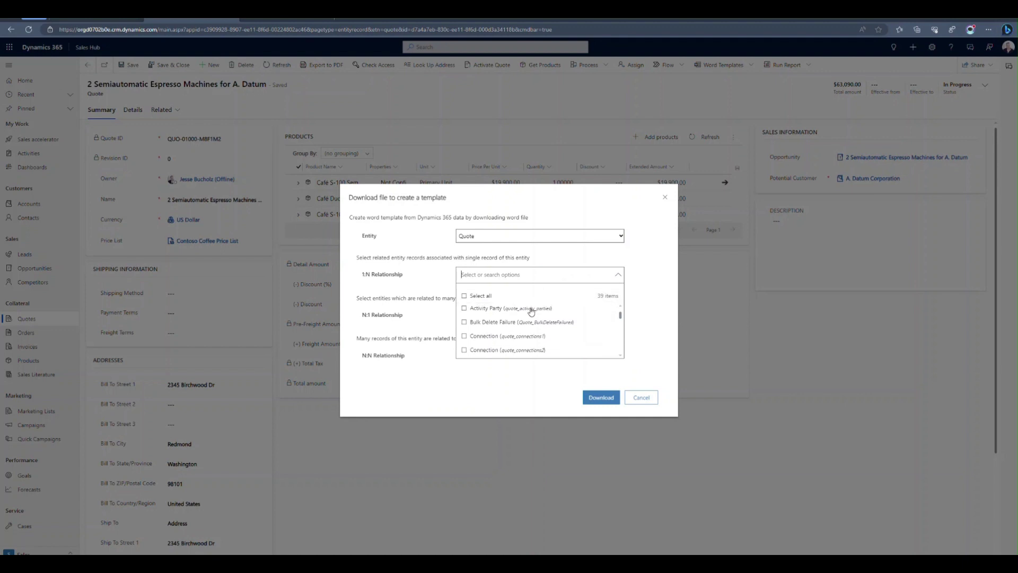
{"action": "scroll", "coordinate": [520, 349], "scroll_direction": "down", "scroll_amount": 5}
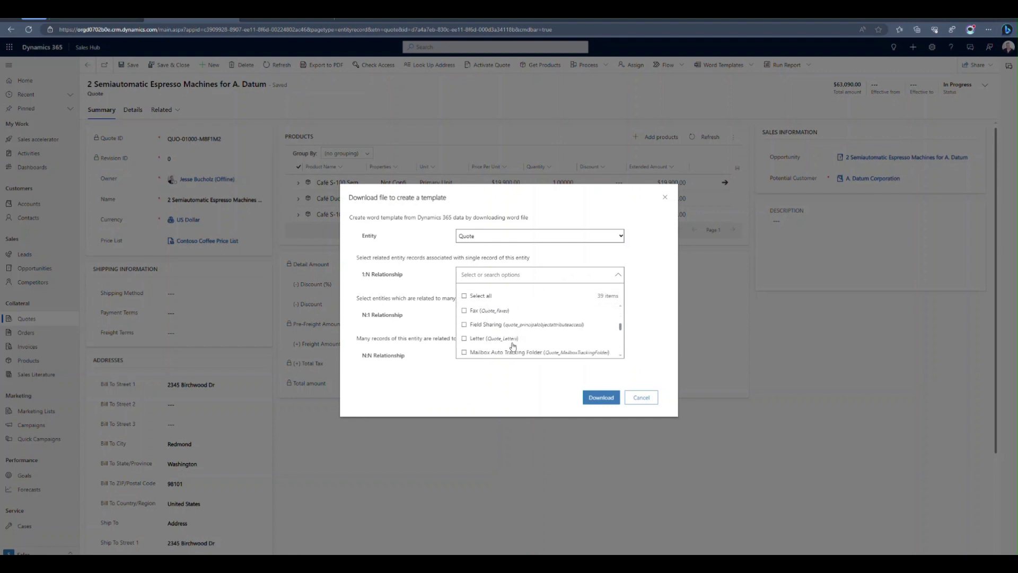
{"action": "scroll", "coordinate": [512, 346], "scroll_direction": "down", "scroll_amount": 3}
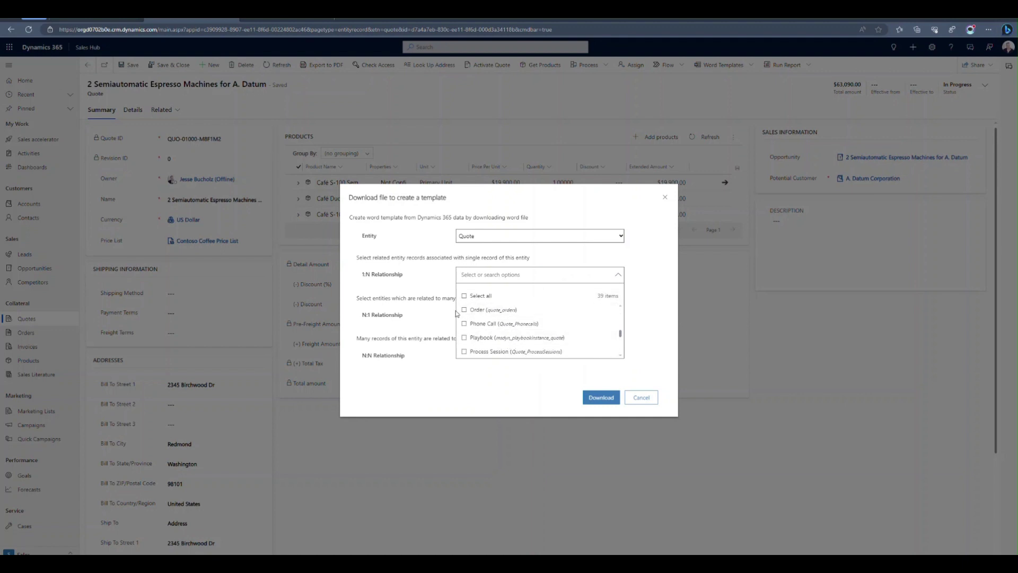
{"action": "scroll", "coordinate": [466, 318], "scroll_direction": "down", "scroll_amount": 2}
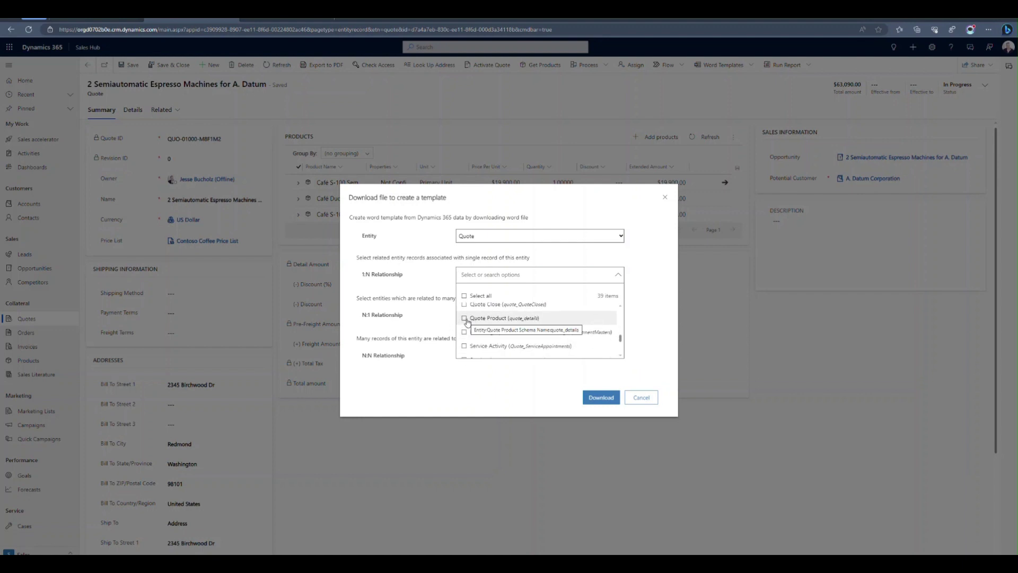
{"action": "left_click", "coordinate": [464, 325]}
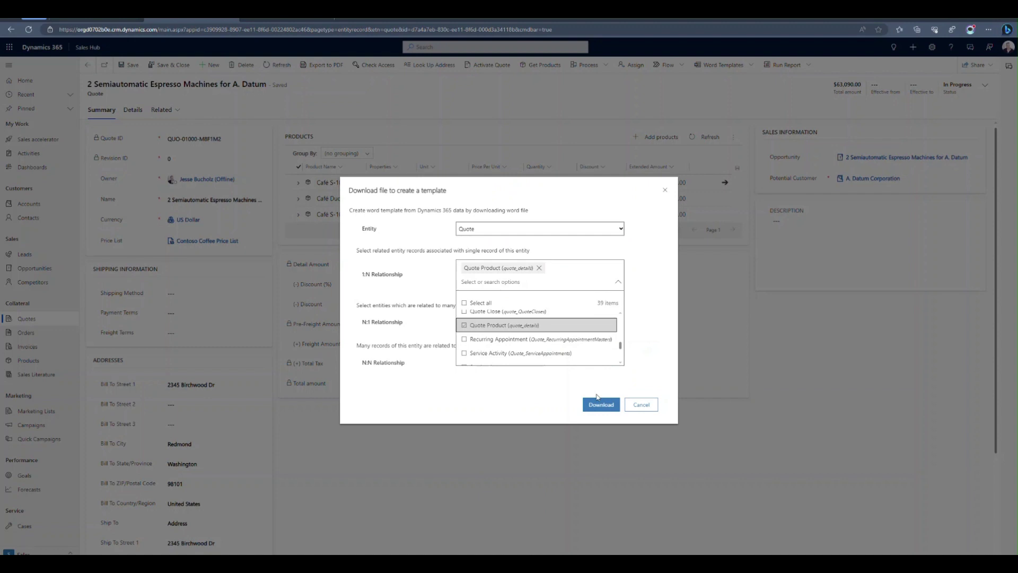
{"action": "left_click", "coordinate": [557, 402]}
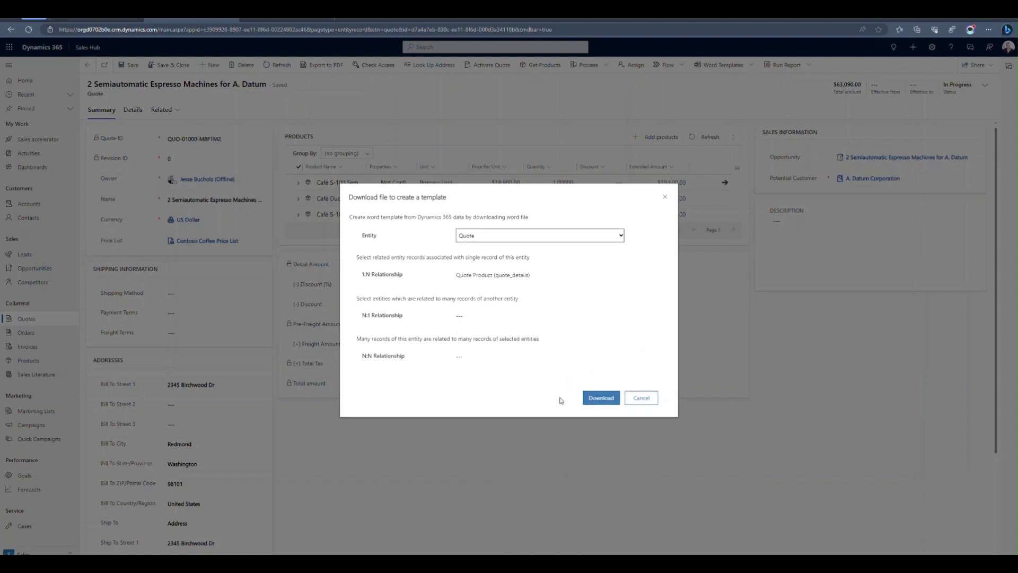
{"action": "left_click", "coordinate": [599, 398]}
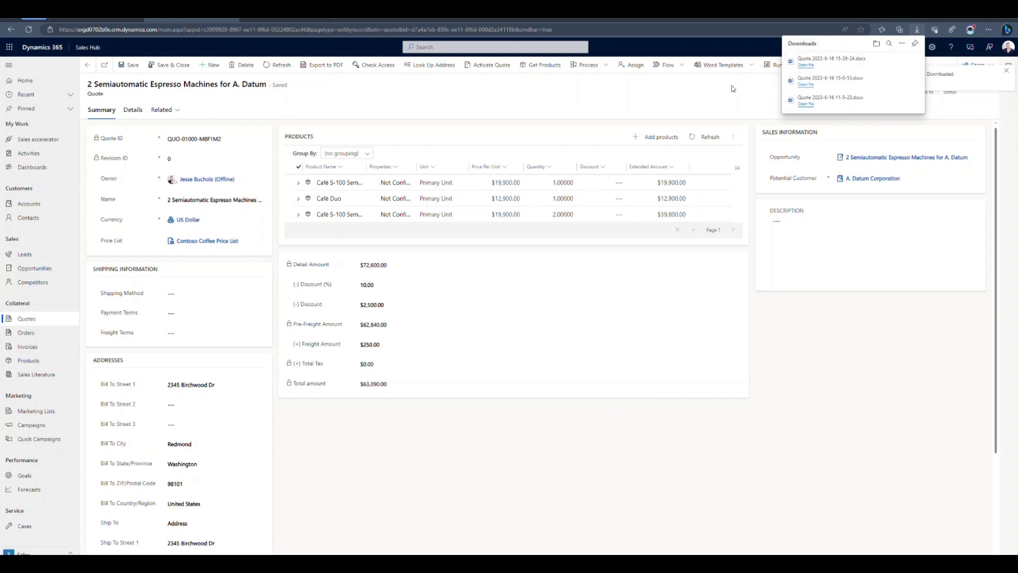
Dismiss the Downloads flyout, open the template in Word, and show the Developer tab
{"action": "left_click", "coordinate": [705, 105]}
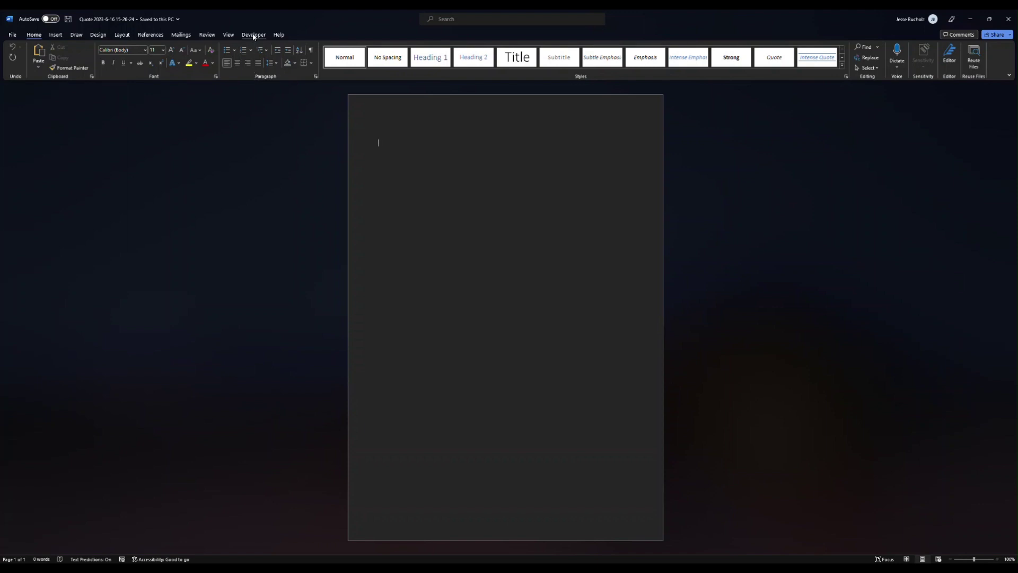
{"action": "left_click", "coordinate": [253, 35]}
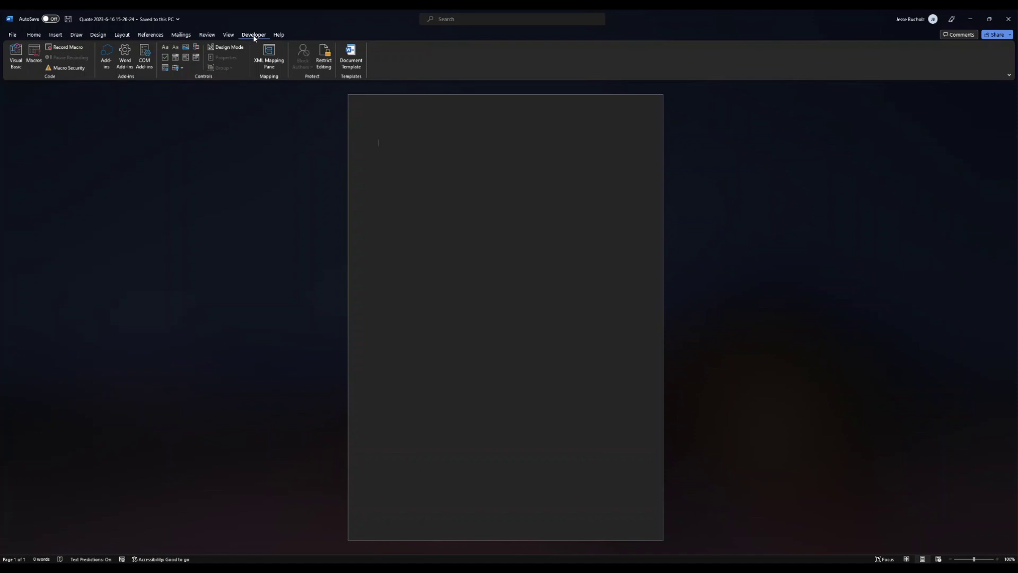
Show the urn:microsoft-crm/document-template/quote part in XML Mapping with quote and quote_details expanded
{"action": "left_click", "coordinate": [271, 61]}
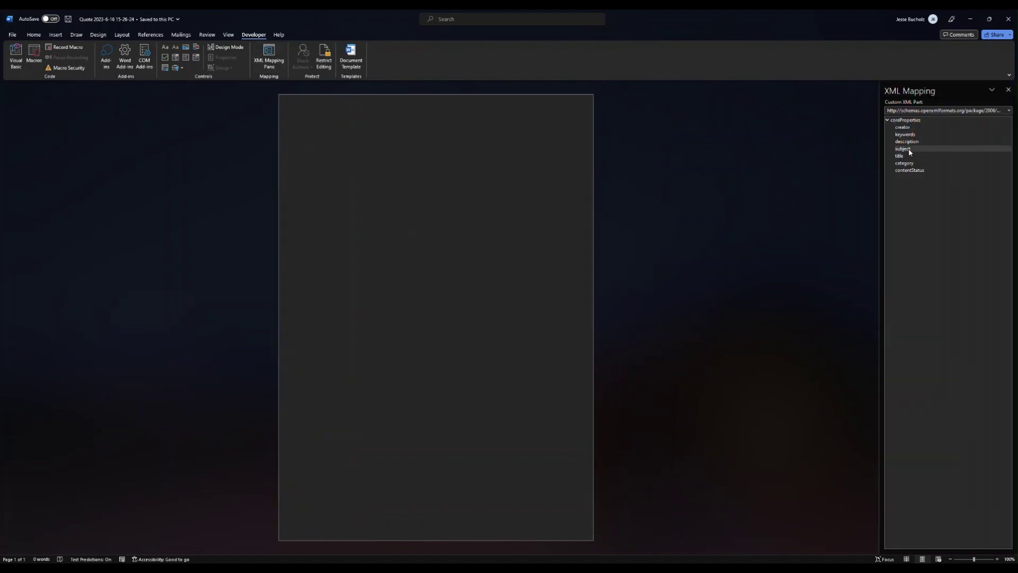
{"action": "left_click", "coordinate": [1009, 111]}
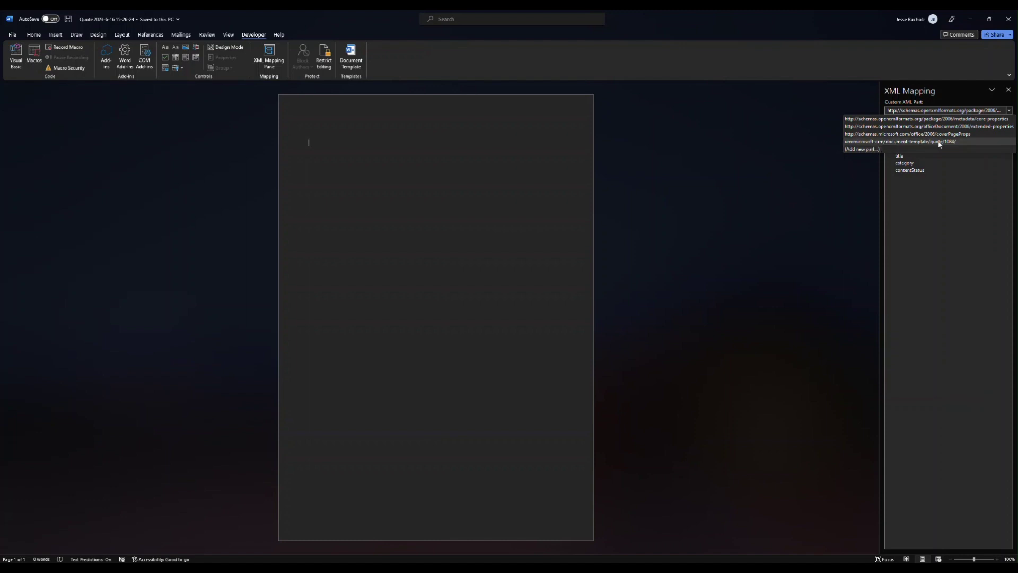
{"action": "left_click", "coordinate": [939, 141]}
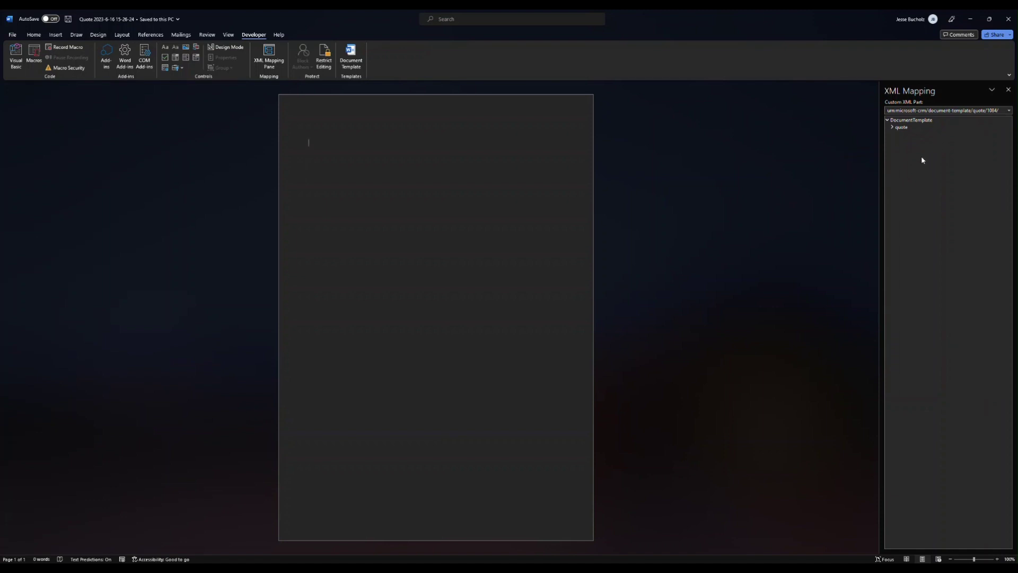
{"action": "left_click", "coordinate": [892, 127]}
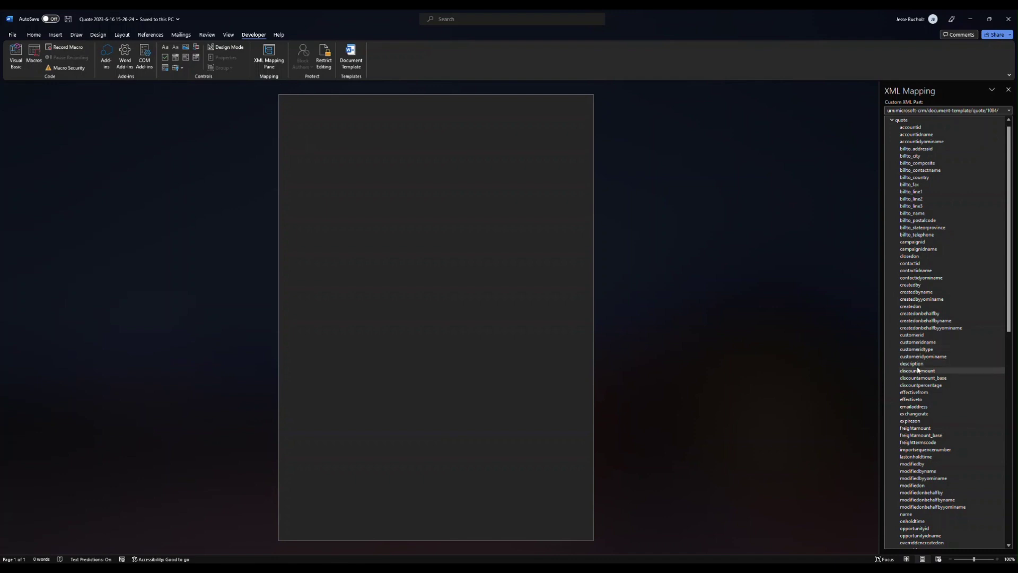
{"action": "scroll", "coordinate": [918, 366], "scroll_direction": "down", "scroll_amount": 3}
{"action": "scroll", "coordinate": [914, 451], "scroll_direction": "down", "scroll_amount": 12}
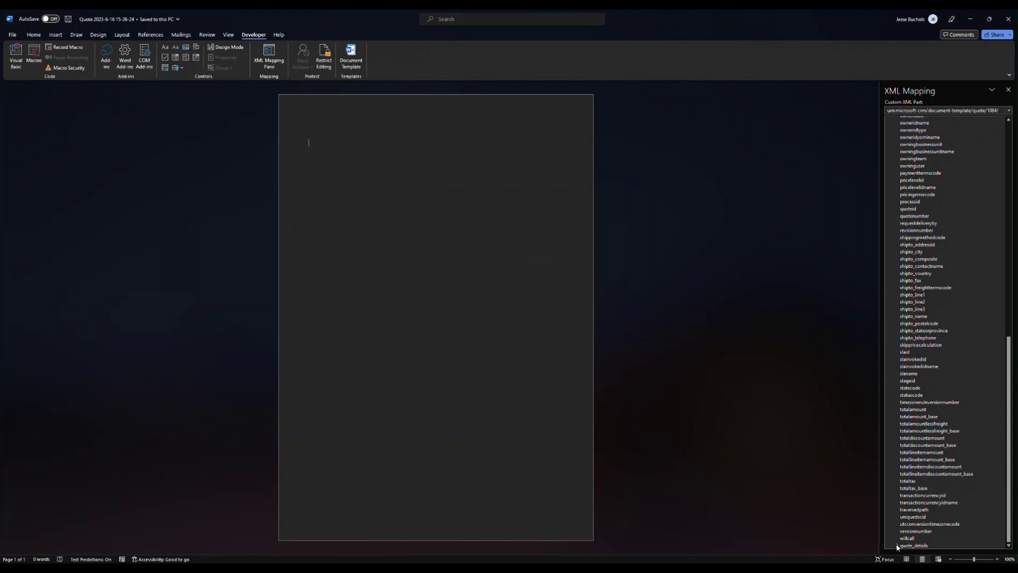
{"action": "left_click", "coordinate": [897, 545]}
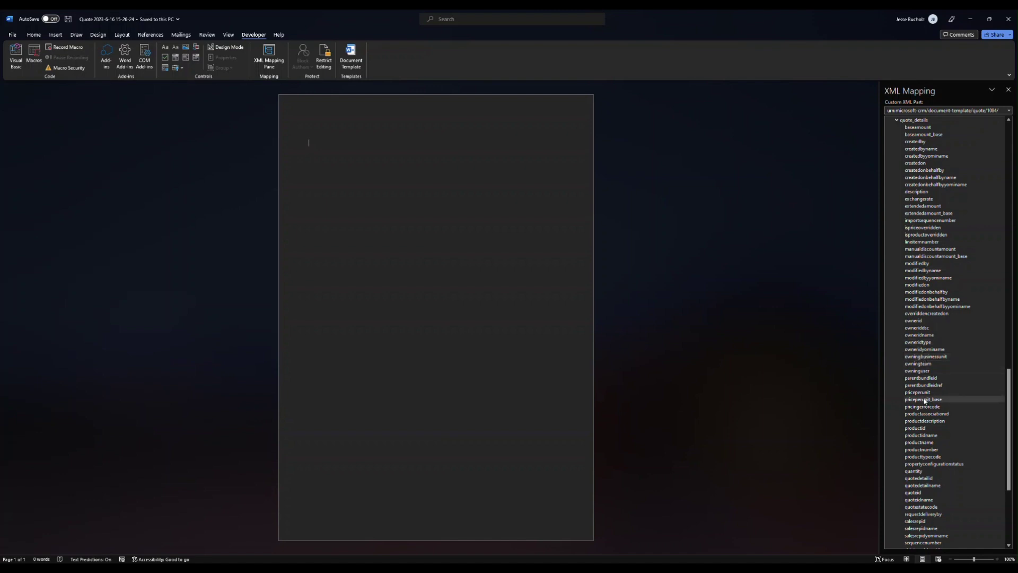
{"action": "scroll", "coordinate": [914, 387], "scroll_direction": "up", "scroll_amount": 10}
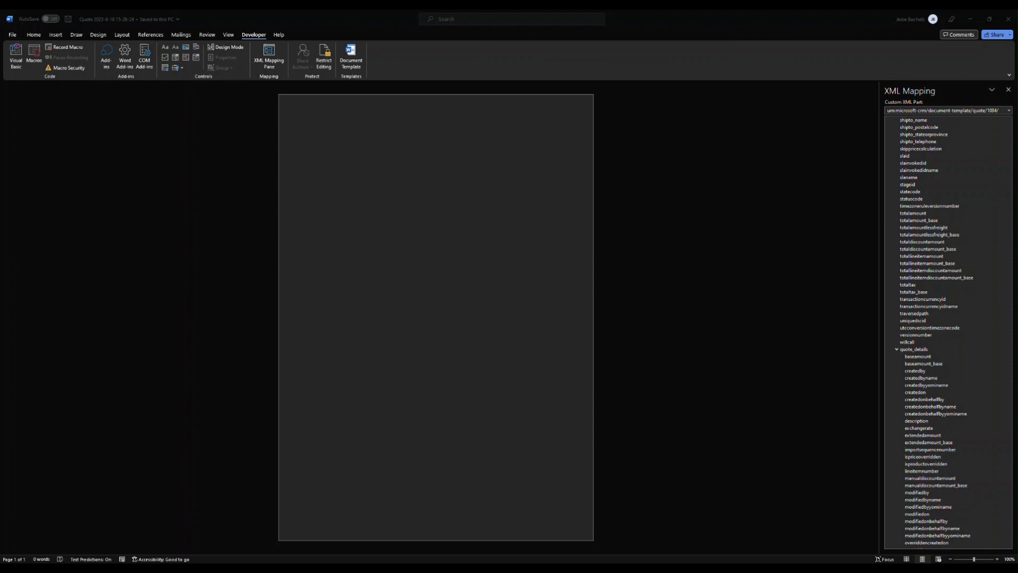
Place the Stoneridge logo at the top left with text wrapping set to Through
{"action": "left_click_drag", "start_coordinate": [125, 184], "coordinate": [342, 160]}
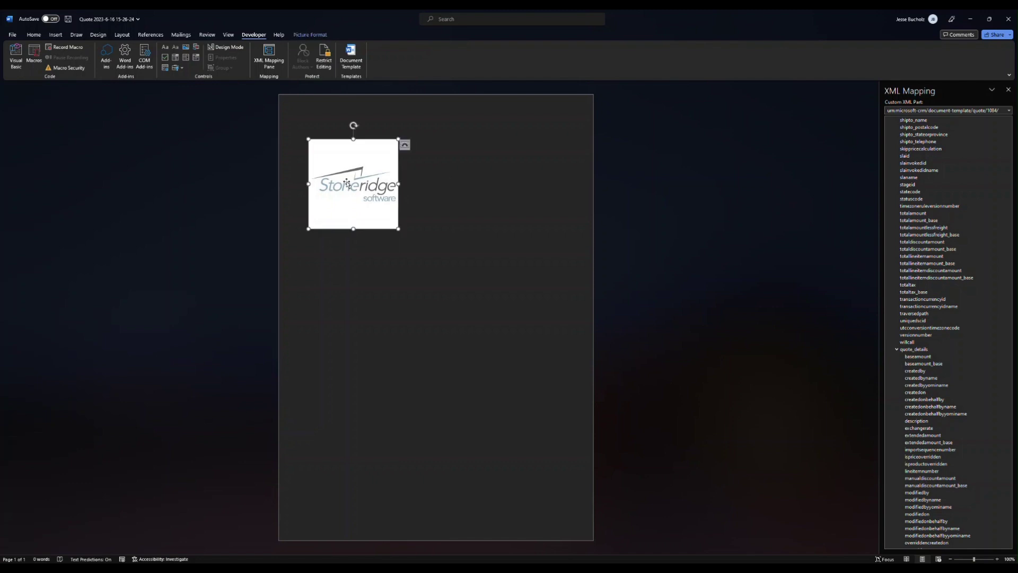
{"action": "left_click", "coordinate": [347, 182]}
{"action": "left_click", "coordinate": [408, 145]}
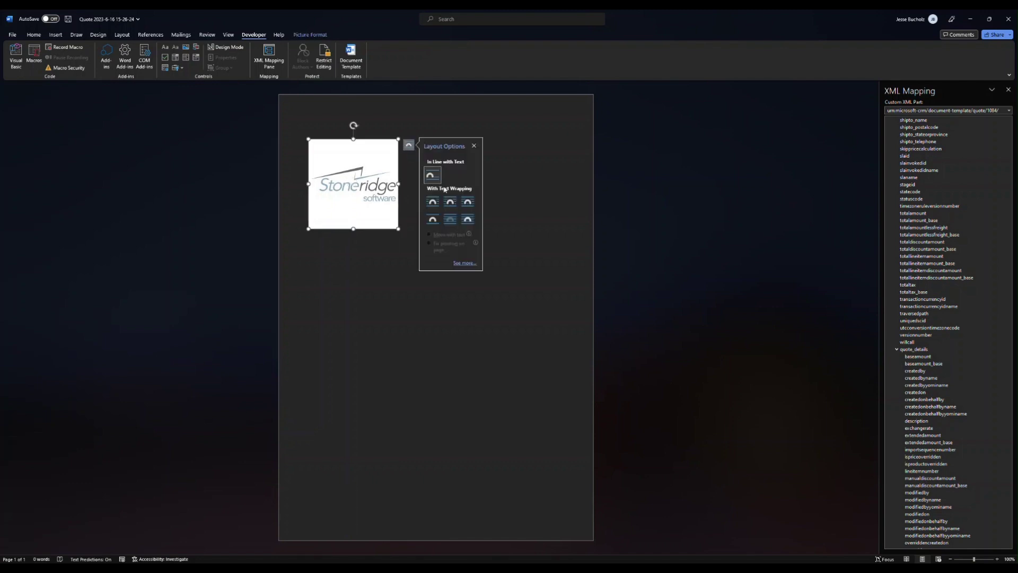
{"action": "left_click", "coordinate": [468, 203]}
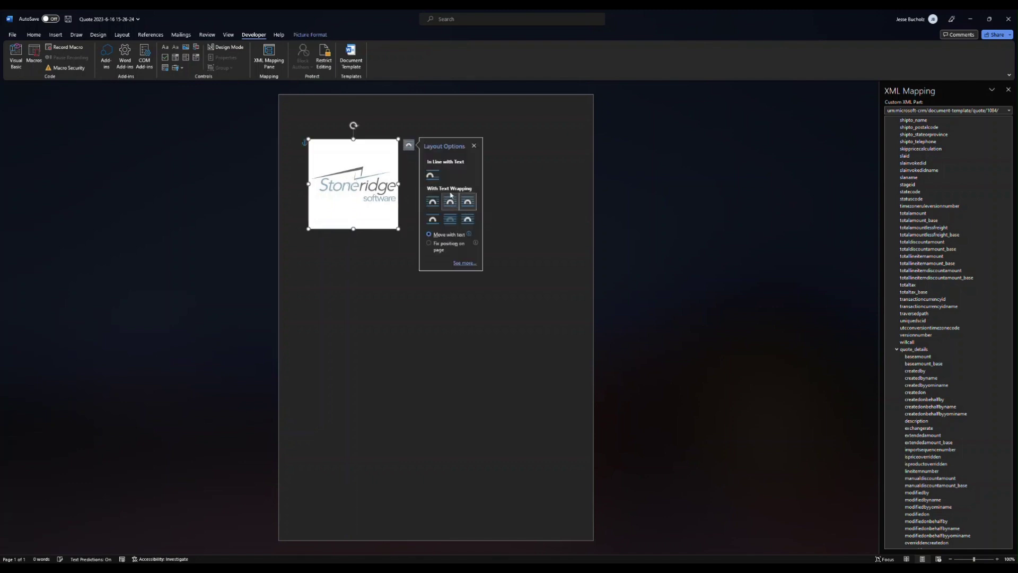
{"action": "left_click", "coordinate": [429, 162]}
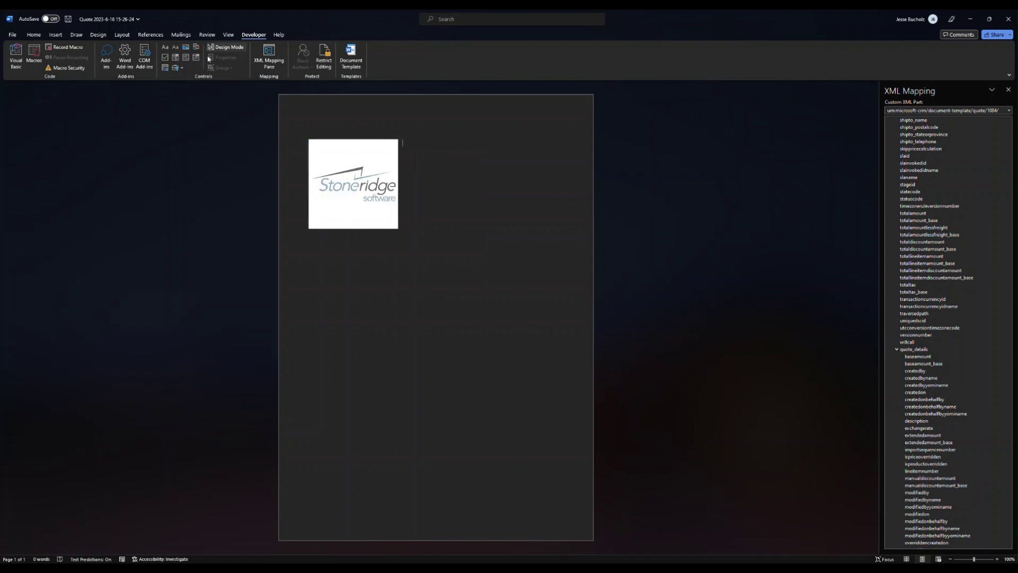
Add a right-aligned 'Stoneridge Software Barnesville, MN 56514' header and a left-aligned 'To:' line
{"action": "left_click", "coordinate": [34, 34]}
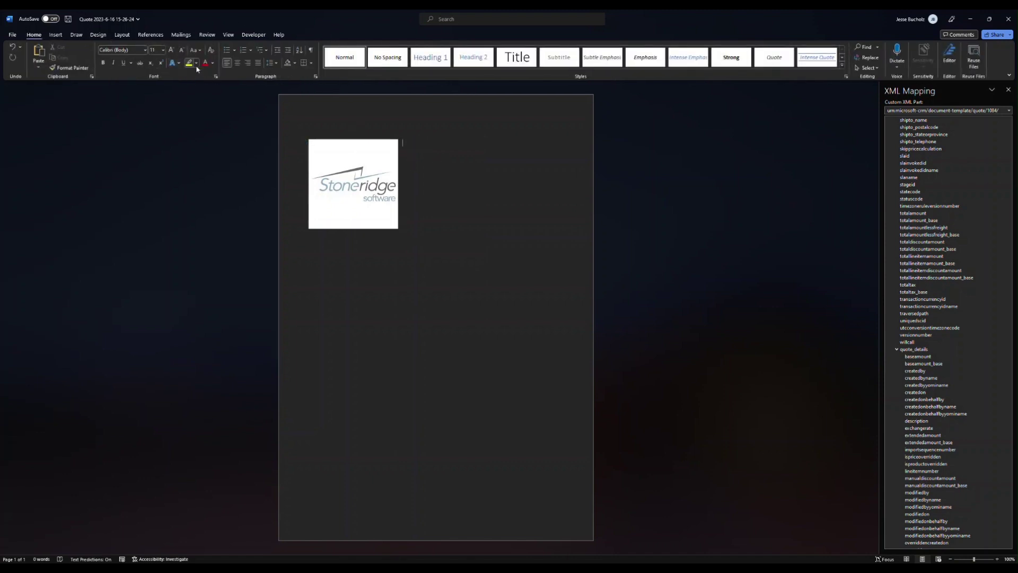
{"action": "left_click", "coordinate": [248, 63]}
{"action": "type", "text": "Stoneridg"}
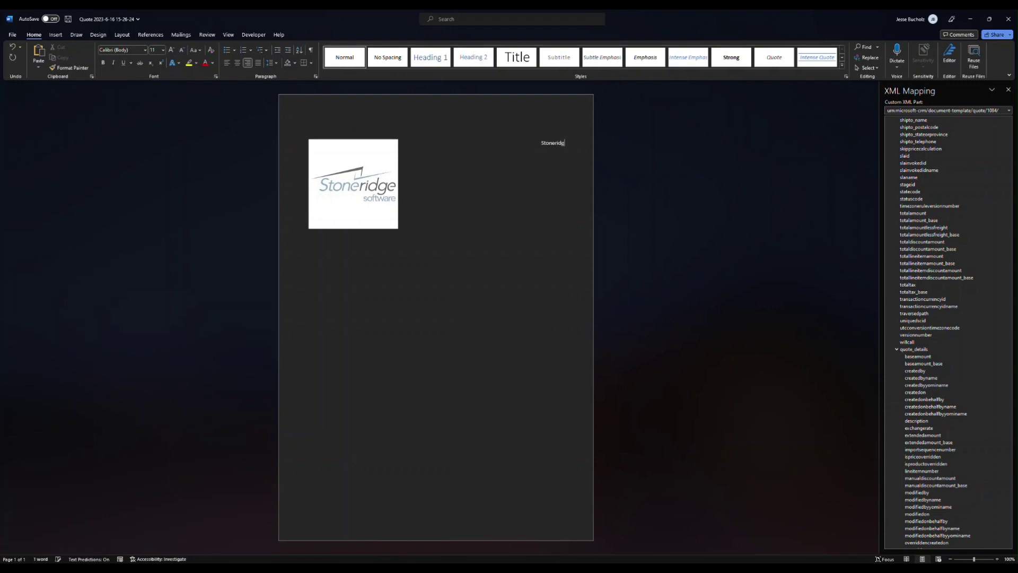
{"action": "type", "text": "e Software "}
{"action": "type", "text": "Barnesville"}
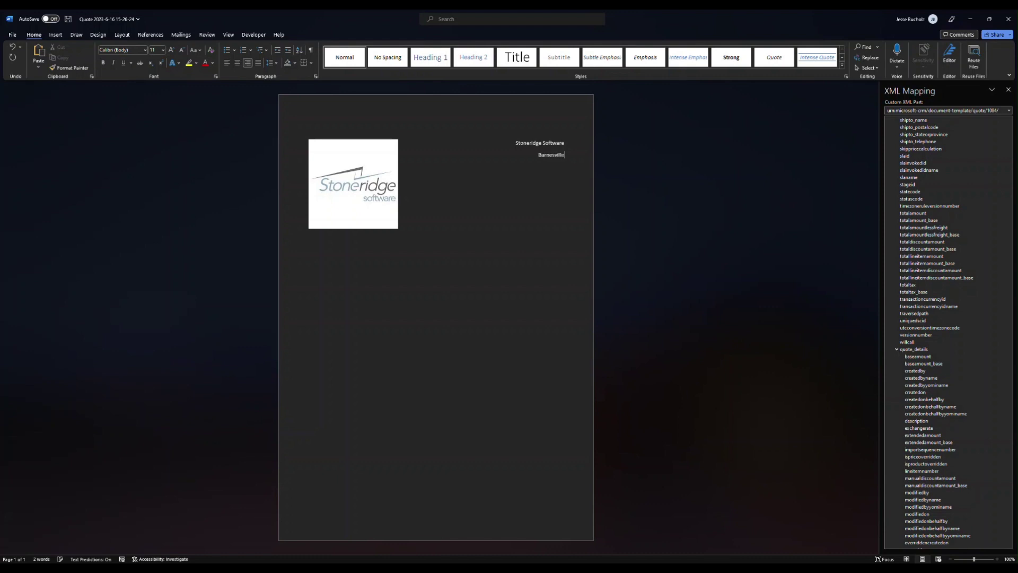
{"action": "type", "text": ", MN 56514"}
{"action": "left_click", "coordinate": [228, 63]}
{"action": "type", "text": "To:"}
{"action": "key", "text": "Return"}
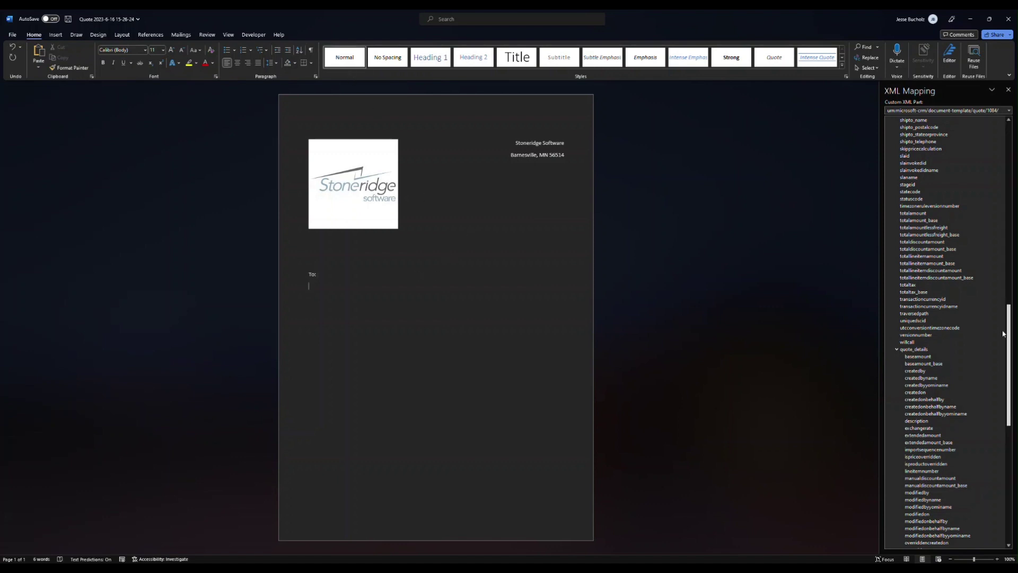
{"action": "scroll", "coordinate": [913, 300], "scroll_direction": "up", "scroll_amount": 6}
{"action": "scroll", "coordinate": [914, 300], "scroll_direction": "up", "scroll_amount": 18}
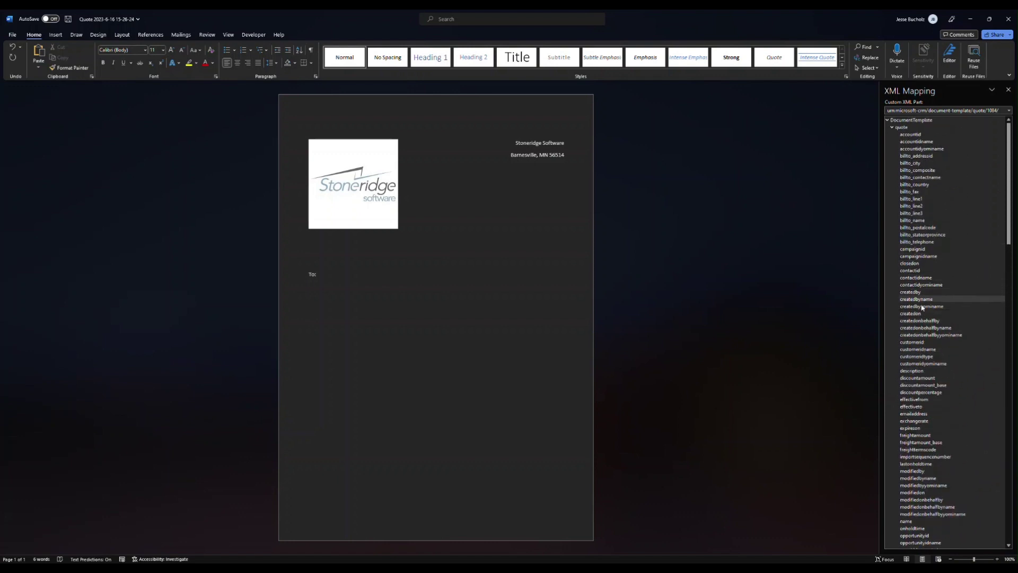
Insert mapped customeridname and billto_line1 rich text controls on separate lines under To:
{"action": "right_click", "coordinate": [927, 354]}
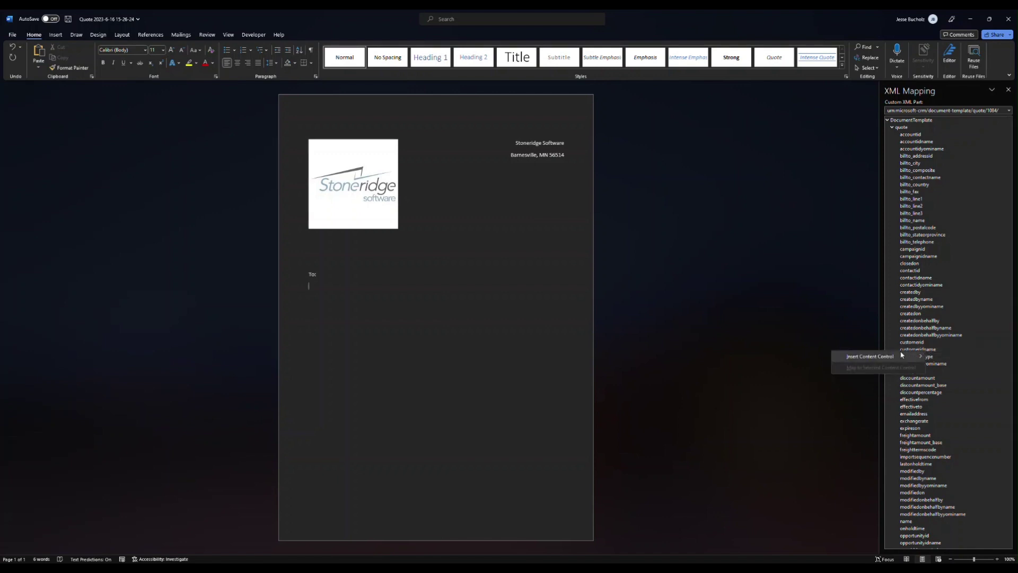
{"action": "mouse_move", "coordinate": [889, 358]}
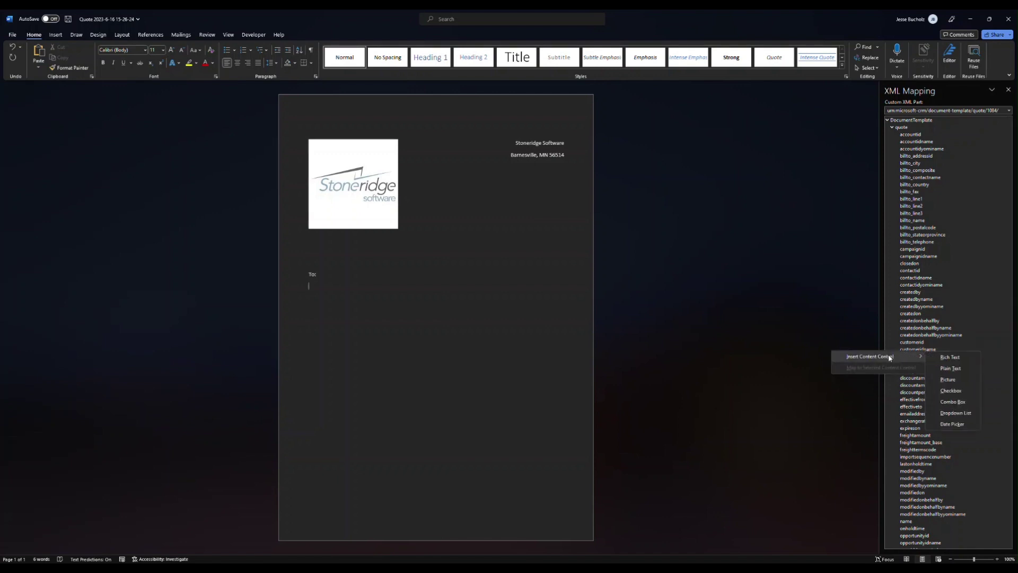
{"action": "left_click", "coordinate": [954, 358]}
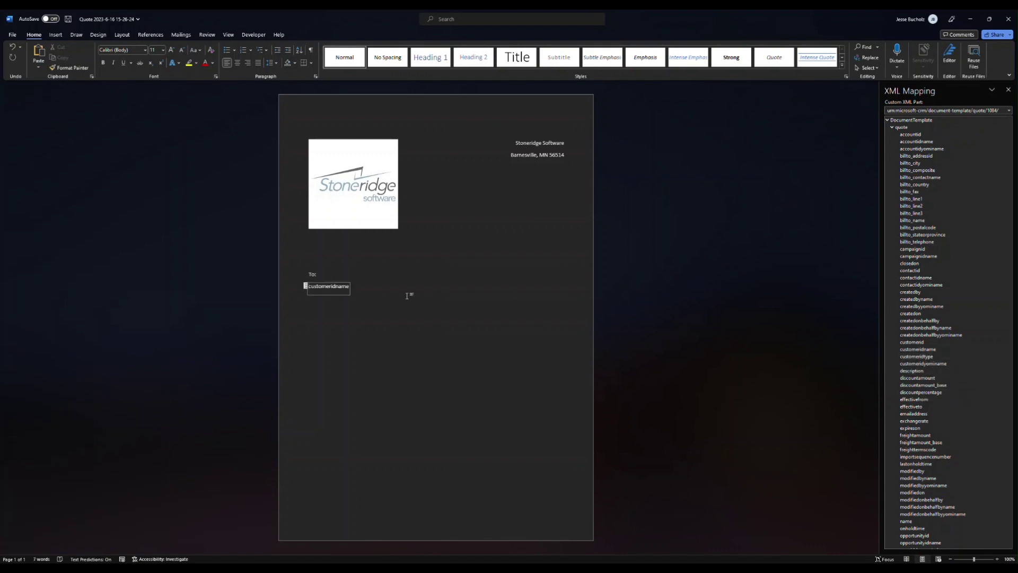
{"action": "left_click", "coordinate": [379, 287]}
{"action": "key", "text": "Return"}
{"action": "right_click", "coordinate": [920, 200]}
{"action": "mouse_move", "coordinate": [957, 209]}
{"action": "left_click", "coordinate": [886, 207]}
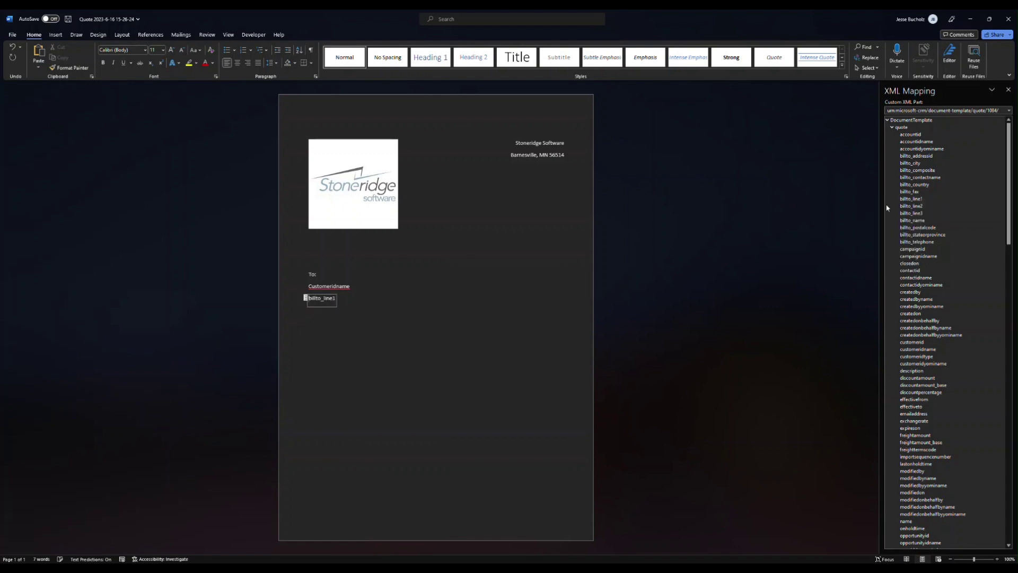
{"action": "left_click", "coordinate": [346, 301]}
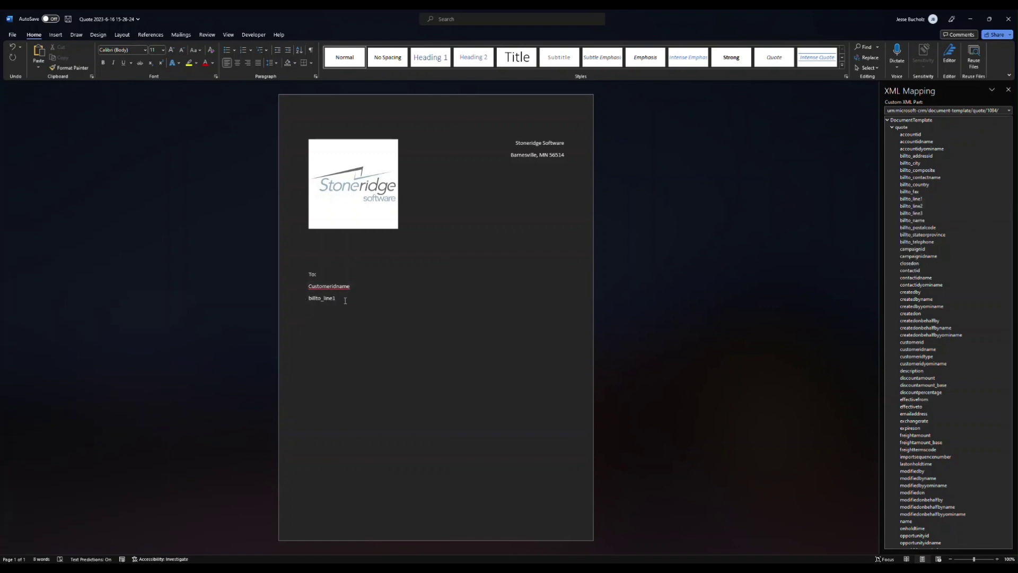
{"action": "key", "text": "Return"}
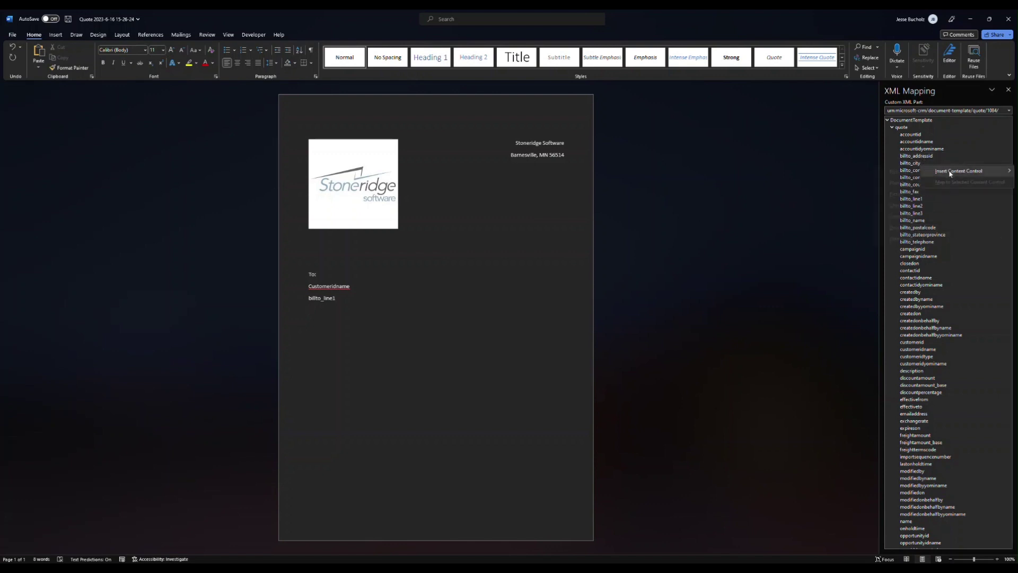
Add billto_city, a comma, billto_stateorprovince and billto_postalcode controls on the next line
{"action": "right_click", "coordinate": [920, 167]}
{"action": "left_click", "coordinate": [893, 173]}
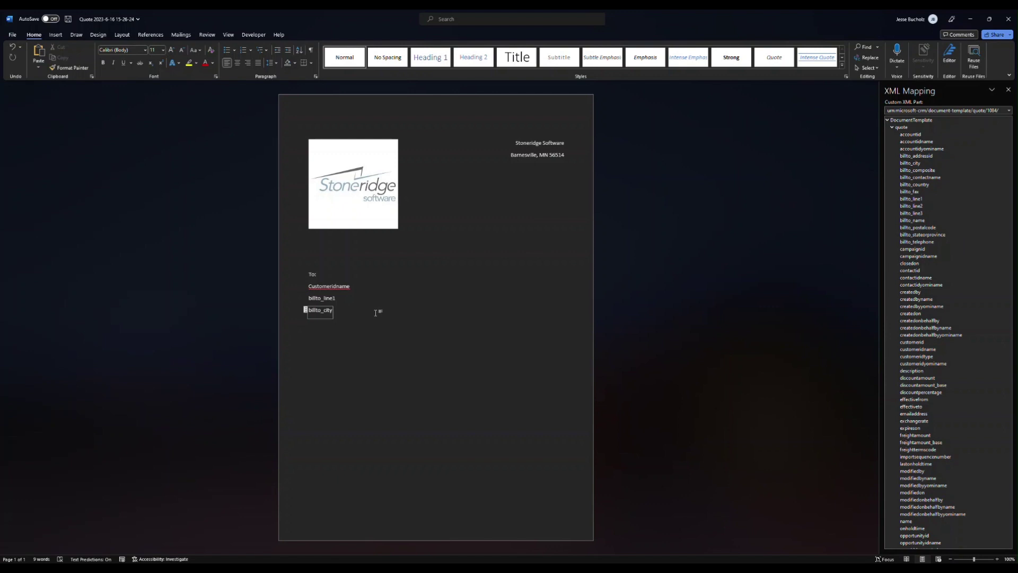
{"action": "left_click", "coordinate": [376, 313]}
{"action": "type", "text": ","}
{"action": "right_click", "coordinate": [931, 235]}
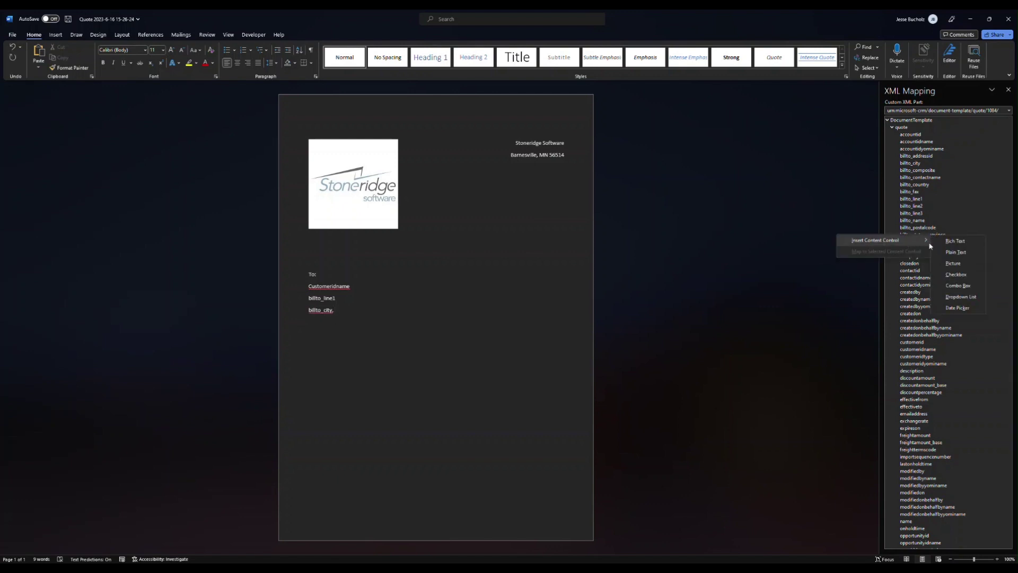
{"action": "left_click", "coordinate": [956, 241]}
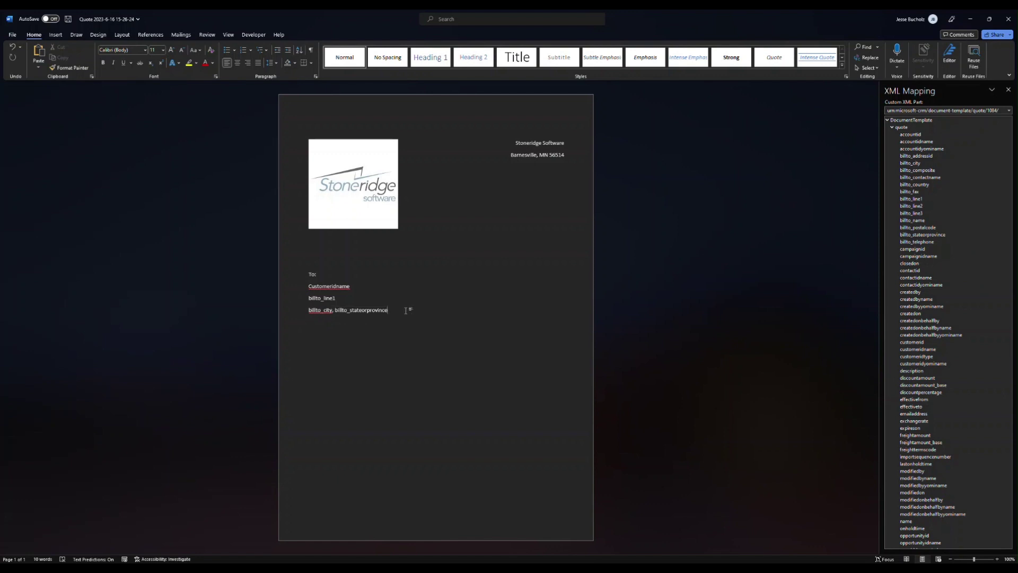
{"action": "right_click", "coordinate": [924, 229]}
{"action": "mouse_move", "coordinate": [894, 237]}
{"action": "left_click", "coordinate": [952, 235]}
{"action": "key", "text": "Return"}
Insert a 4x2 table with headers Product Name, Description, Price and Quantity
{"action": "left_click", "coordinate": [56, 34]}
{"action": "left_click", "coordinate": [77, 61]}
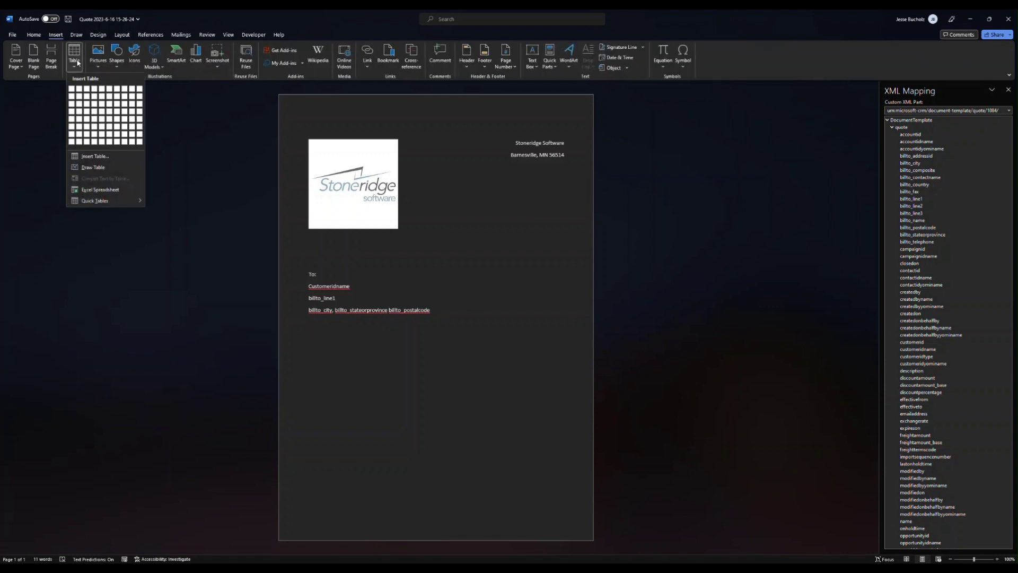
{"action": "left_click", "coordinate": [96, 98]}
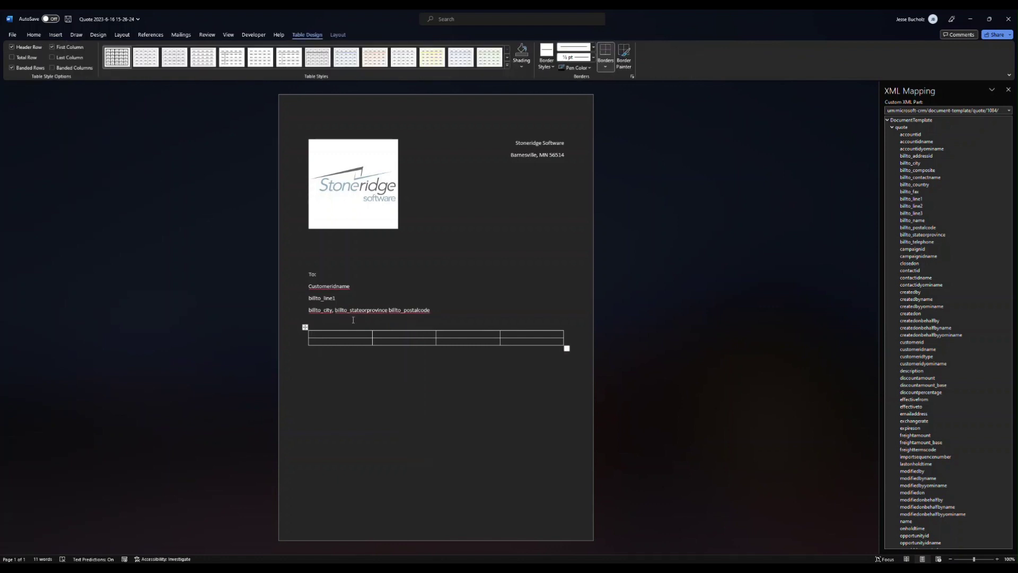
{"action": "type", "text": "Product Name\t"}
{"action": "type", "text": "Description\t"}
{"action": "type", "text": "Price\t"}
{"action": "type", "text": "Quantity"}
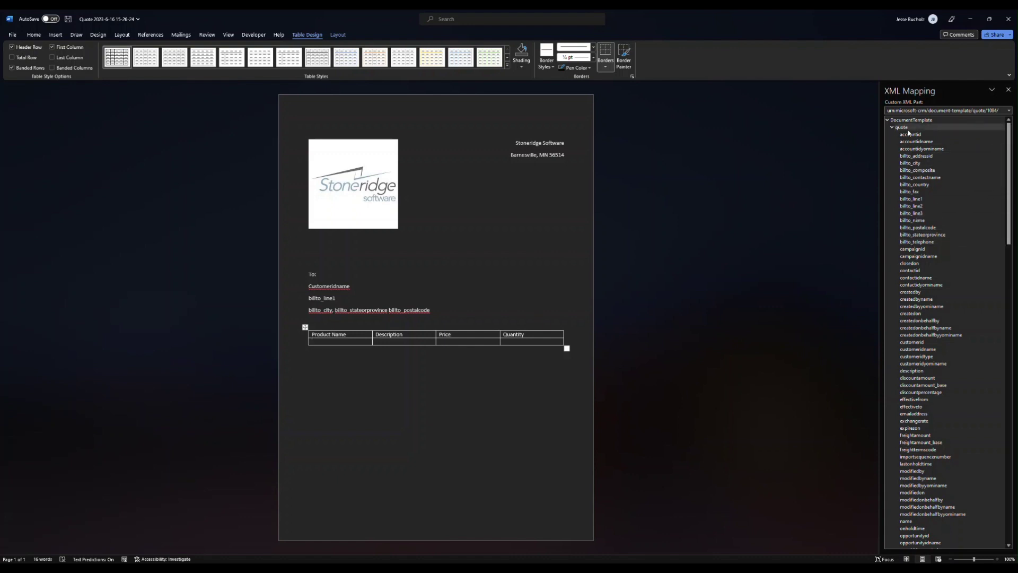
Map the productname and description fields into the first two cells of the product row
{"action": "scroll", "coordinate": [905, 445], "scroll_direction": "down", "scroll_amount": 4}
{"action": "scroll", "coordinate": [905, 450], "scroll_direction": "down", "scroll_amount": 6}
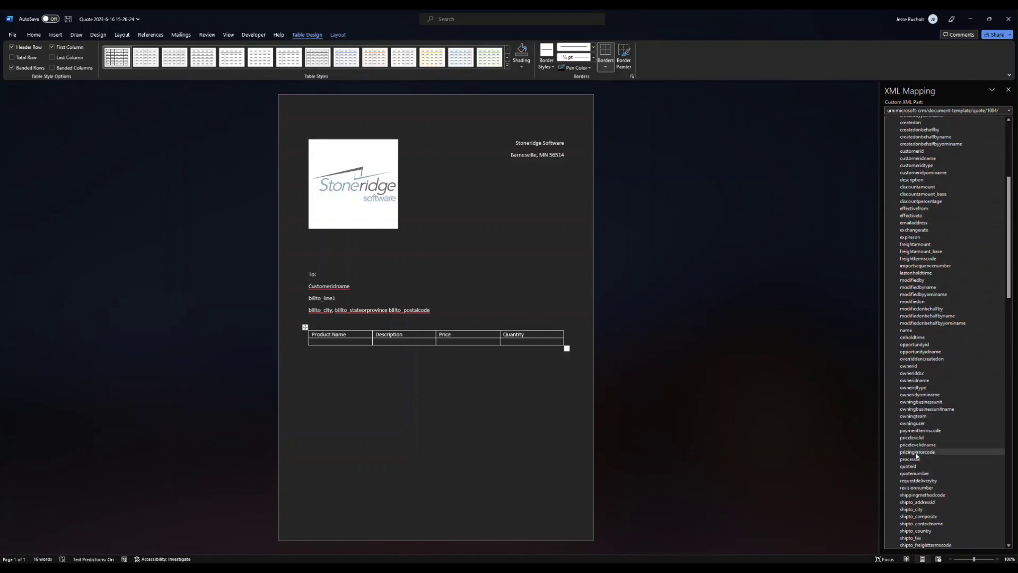
{"action": "scroll", "coordinate": [914, 462], "scroll_direction": "down", "scroll_amount": 10}
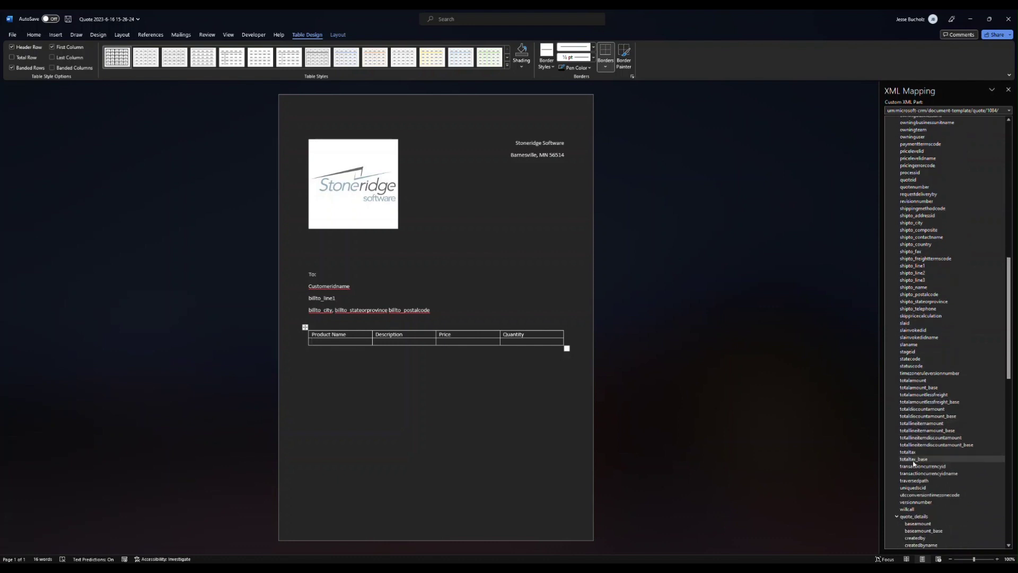
{"action": "scroll", "coordinate": [920, 423], "scroll_direction": "down", "scroll_amount": 7}
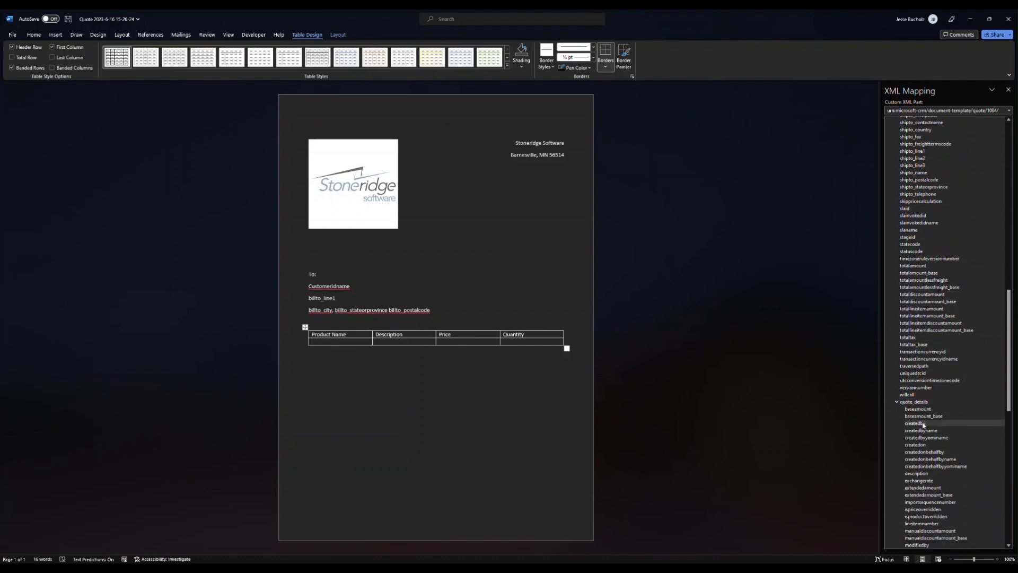
{"action": "scroll", "coordinate": [923, 424], "scroll_direction": "down", "scroll_amount": 7}
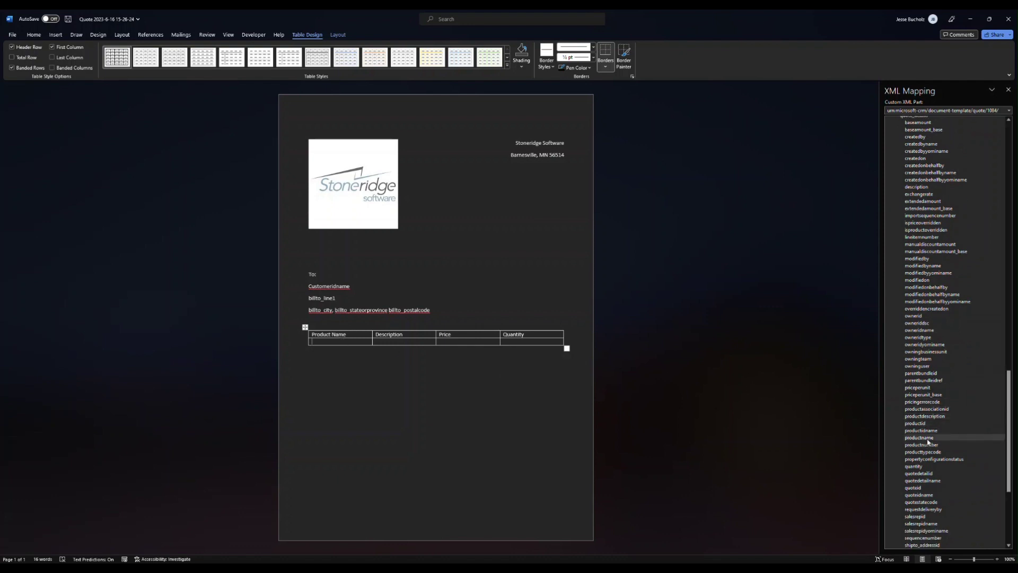
{"action": "right_click", "coordinate": [925, 443]}
{"action": "mouse_move", "coordinate": [917, 444]}
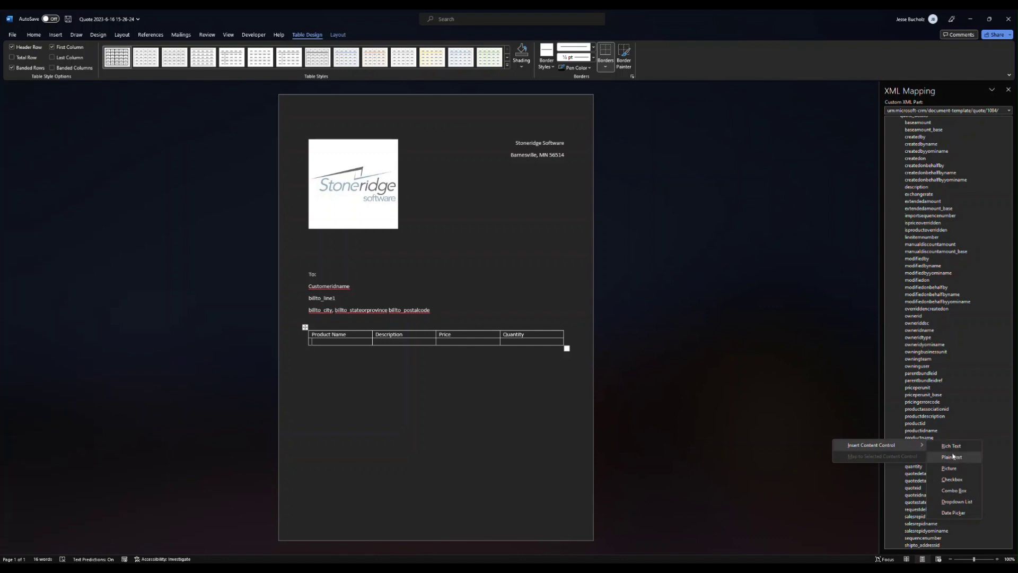
{"action": "left_click", "coordinate": [954, 455]}
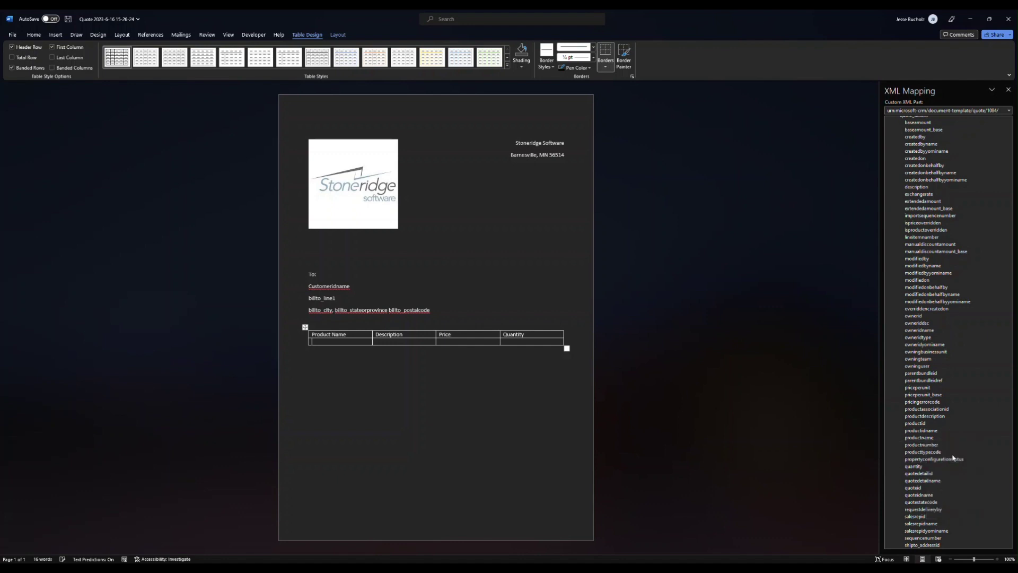
{"action": "left_click", "coordinate": [410, 341]}
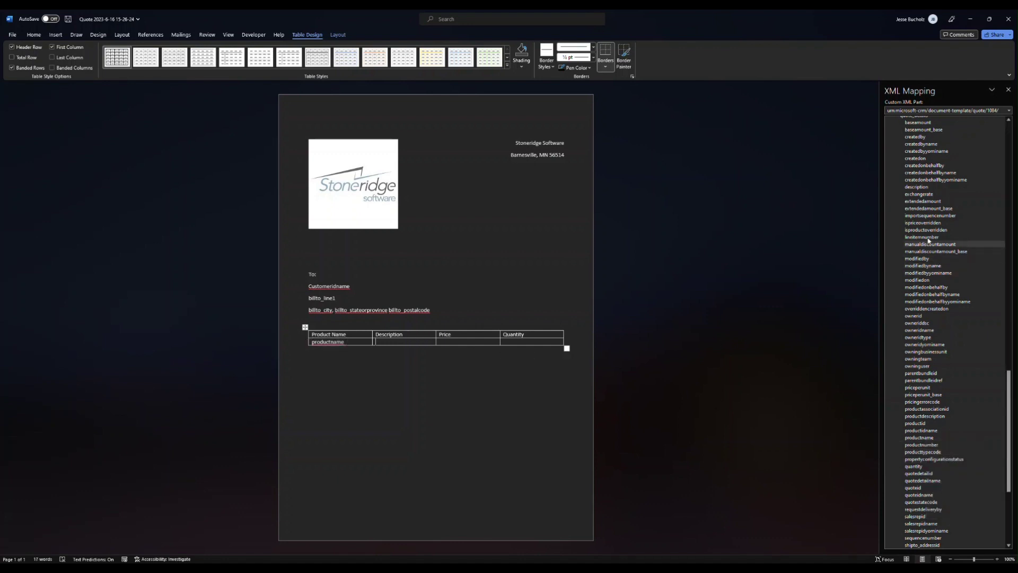
{"action": "right_click", "coordinate": [917, 187]}
{"action": "mouse_move", "coordinate": [954, 190]}
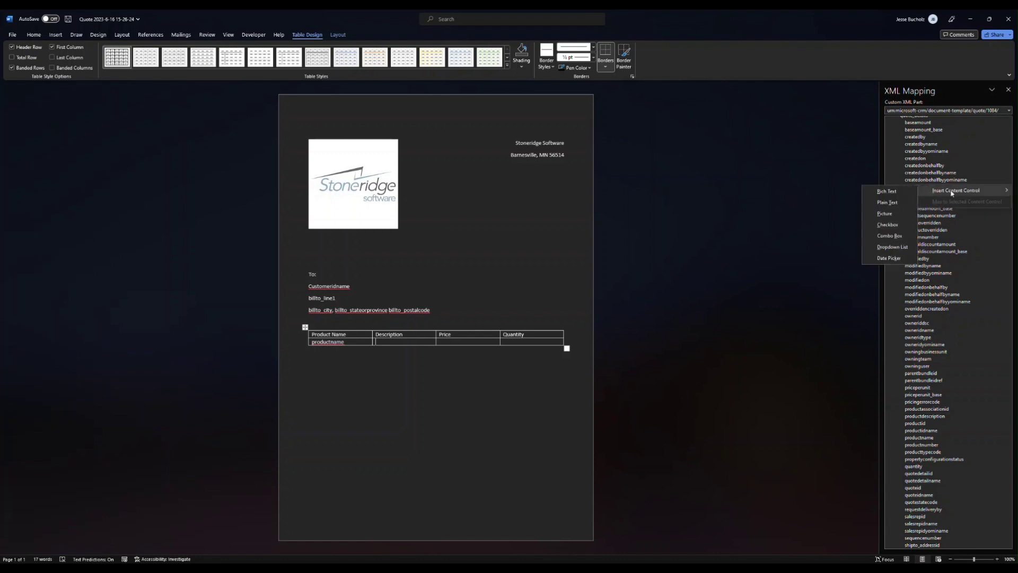
{"action": "left_click", "coordinate": [896, 202]}
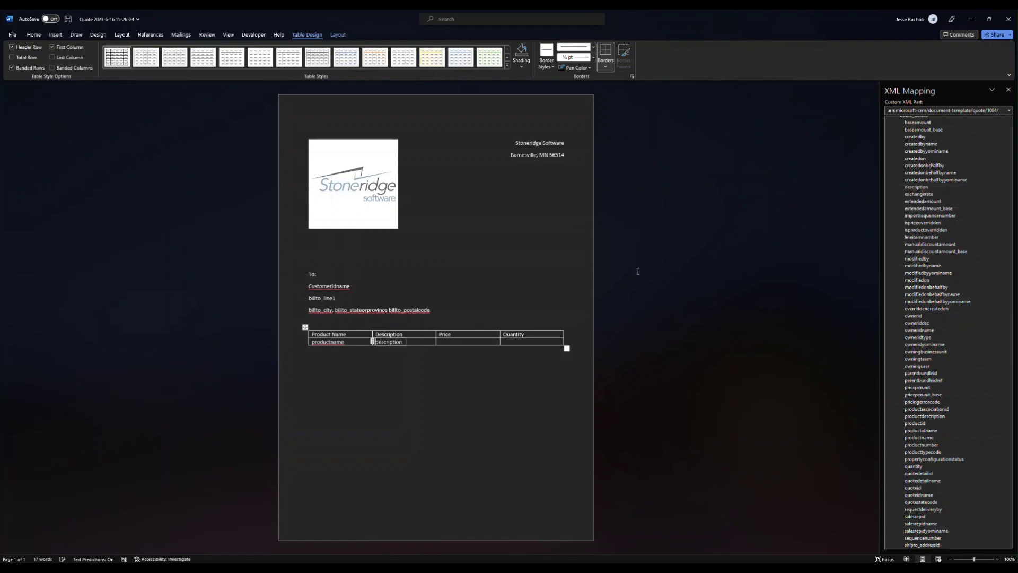
{"action": "left_click", "coordinate": [464, 341]}
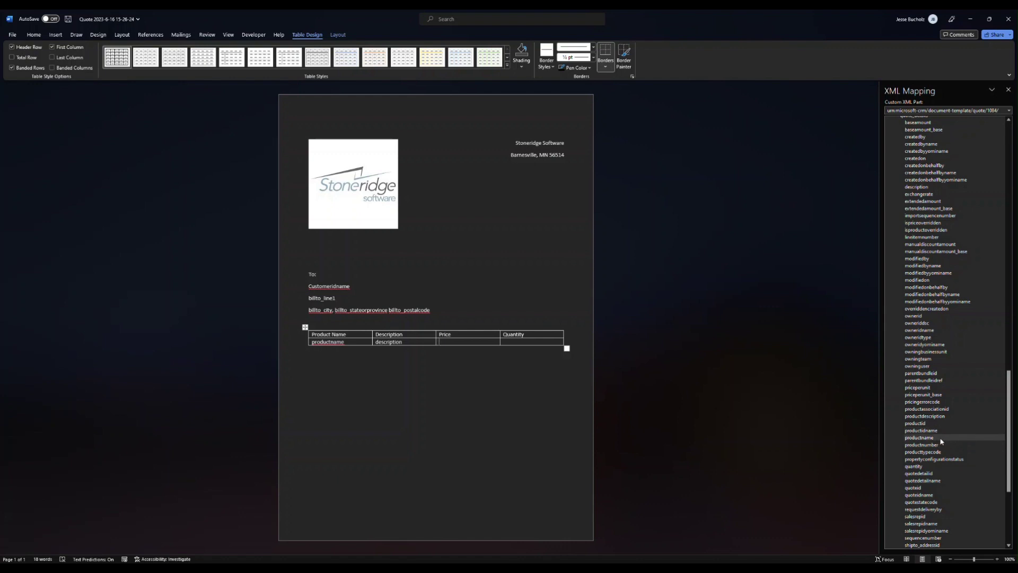
Map priceperunit and quantity as plain text controls into the Price and Quantity cells
{"action": "right_click", "coordinate": [921, 389]}
{"action": "mouse_move", "coordinate": [948, 395]}
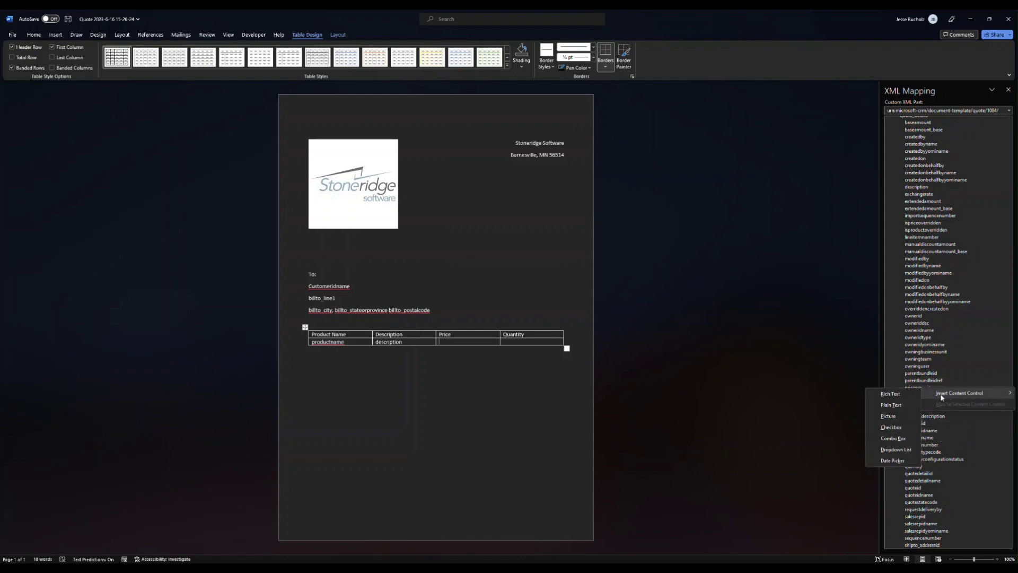
{"action": "left_click", "coordinate": [892, 405]}
{"action": "left_click", "coordinate": [523, 342]}
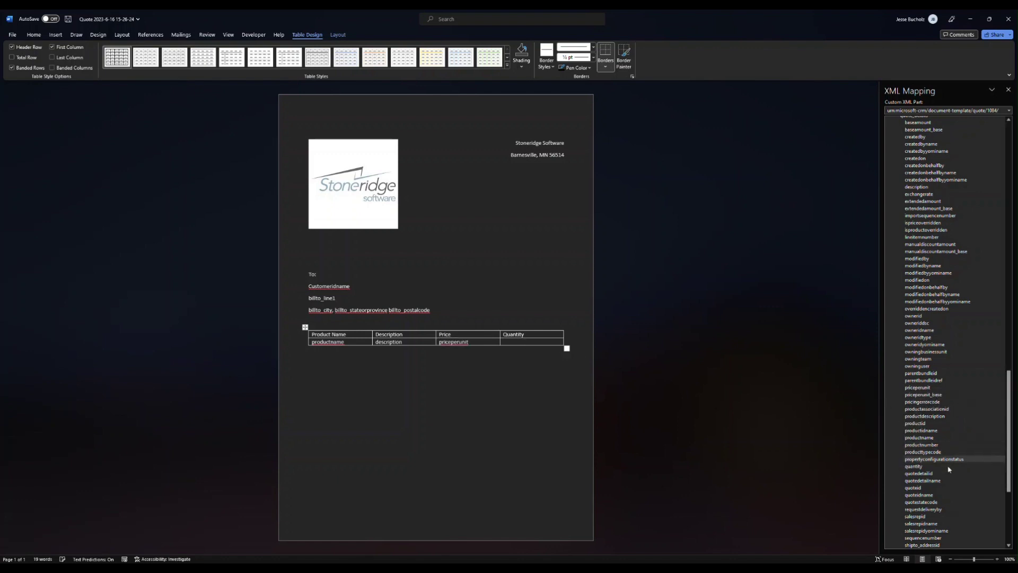
{"action": "right_click", "coordinate": [919, 469]}
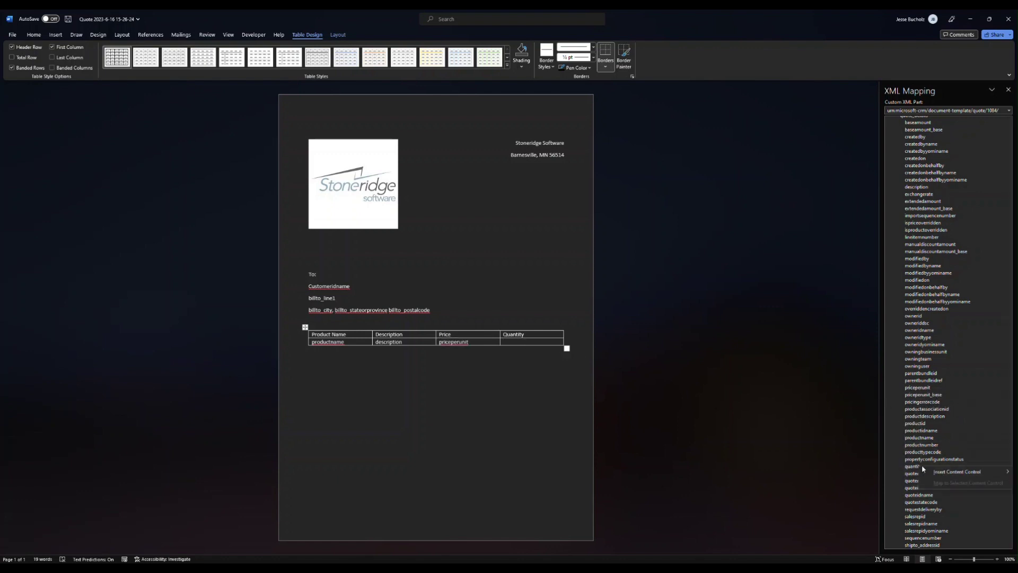
{"action": "mouse_move", "coordinate": [928, 471]}
{"action": "left_click", "coordinate": [894, 481]}
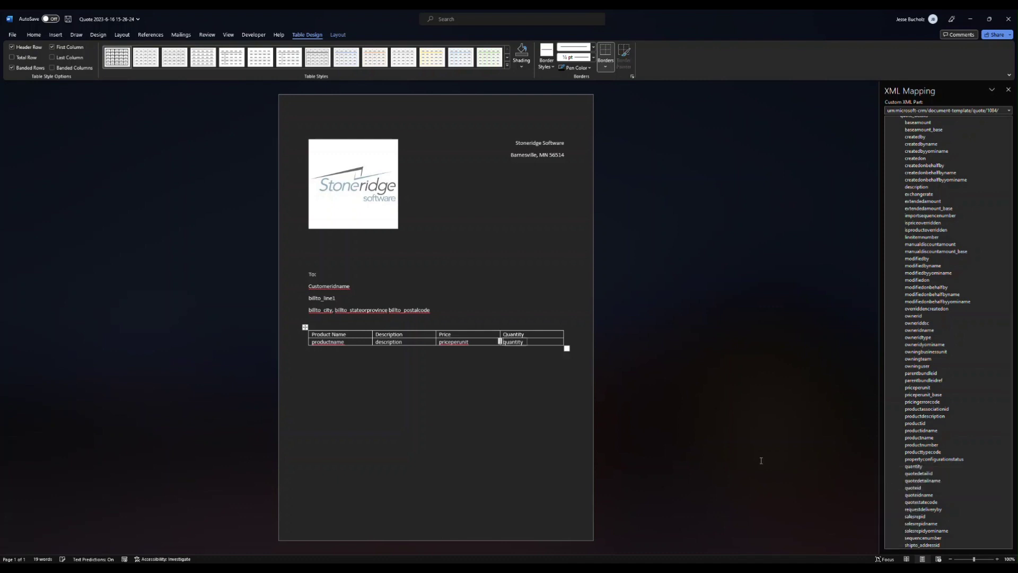
{"action": "left_click", "coordinate": [373, 372]}
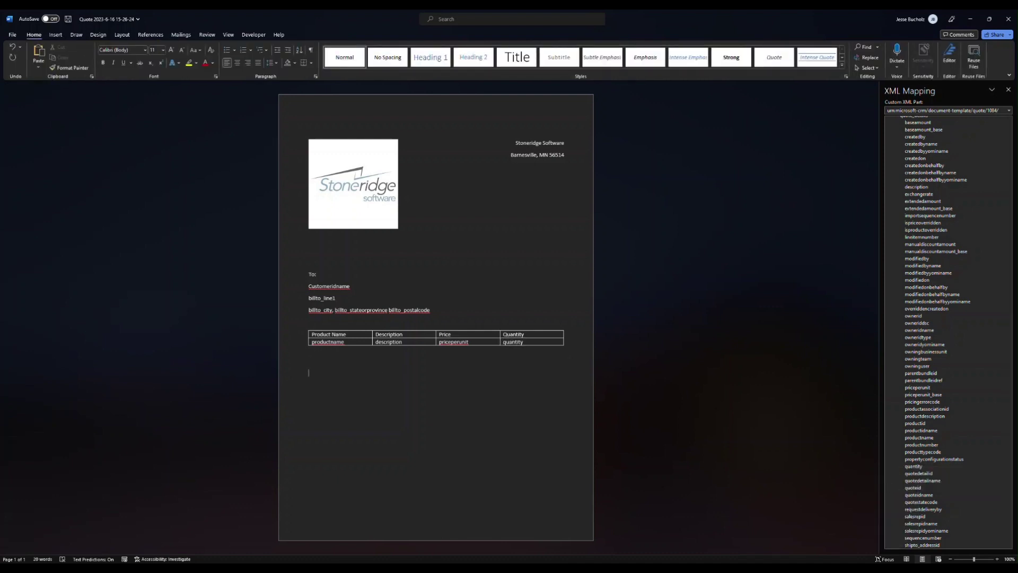
Add 'Total:' and 'Thank you,' lines, inserting the owneridname field below 'Thank you,'
{"action": "type", "text": "Total:"}
{"action": "key", "text": "Return"}
{"action": "key", "text": "Return"}
{"action": "type", "text": "Thank you,"}
{"action": "scroll", "coordinate": [977, 291], "scroll_direction": "up", "scroll_amount": 9}
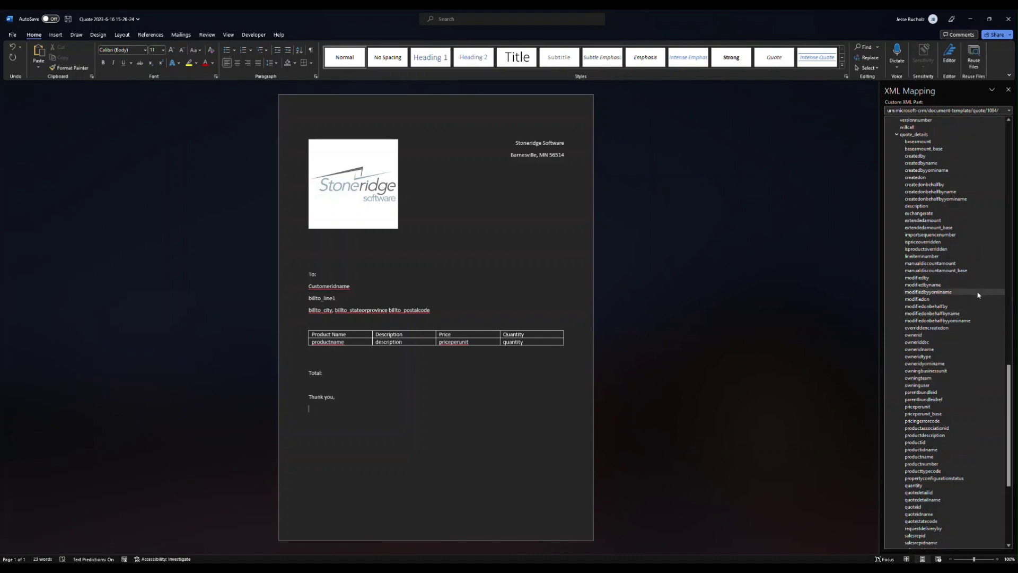
{"action": "scroll", "coordinate": [927, 227], "scroll_direction": "up", "scroll_amount": 12}
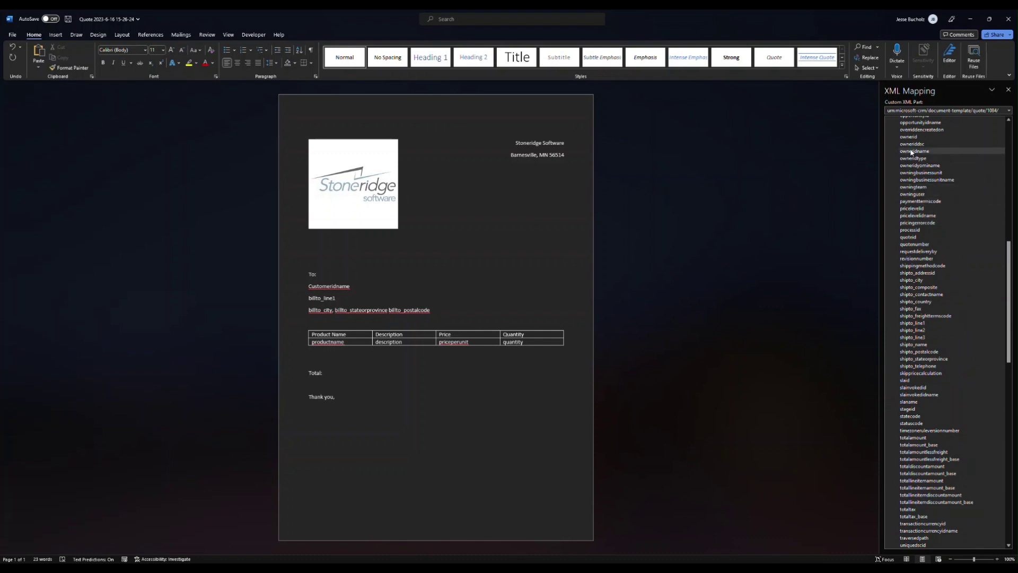
{"action": "right_click", "coordinate": [912, 154]}
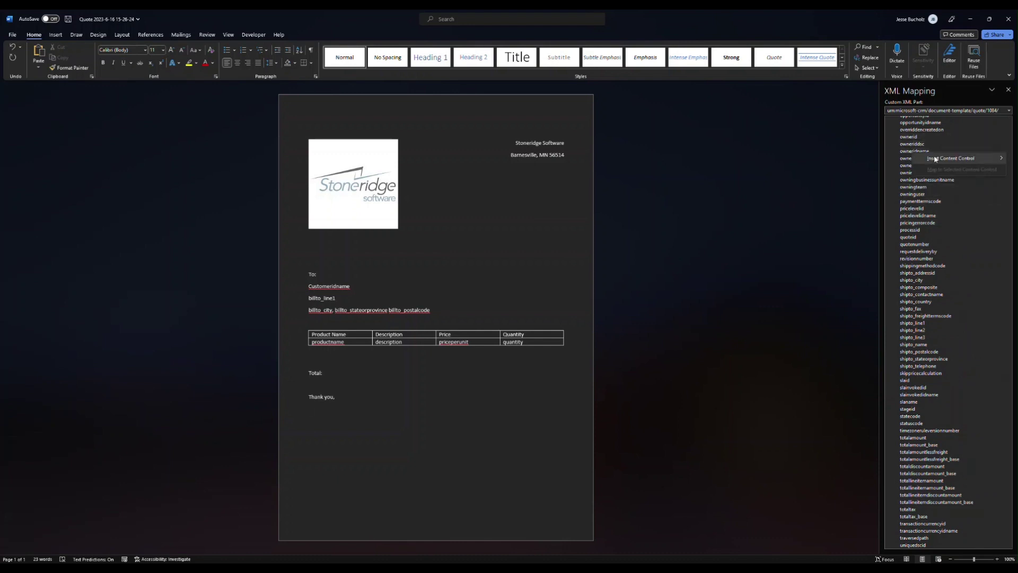
{"action": "mouse_move", "coordinate": [933, 157]}
{"action": "left_click", "coordinate": [888, 171]}
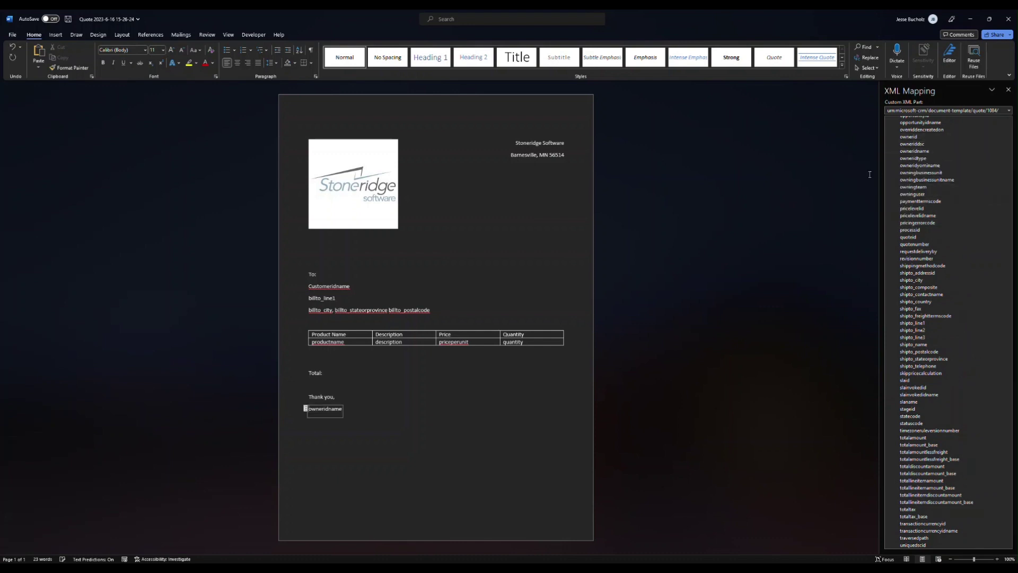
Insert the totalamount field as a plain text control after 'Total:'
{"action": "left_click", "coordinate": [334, 375]}
{"action": "right_click", "coordinate": [925, 440]}
{"action": "mouse_move", "coordinate": [920, 444]}
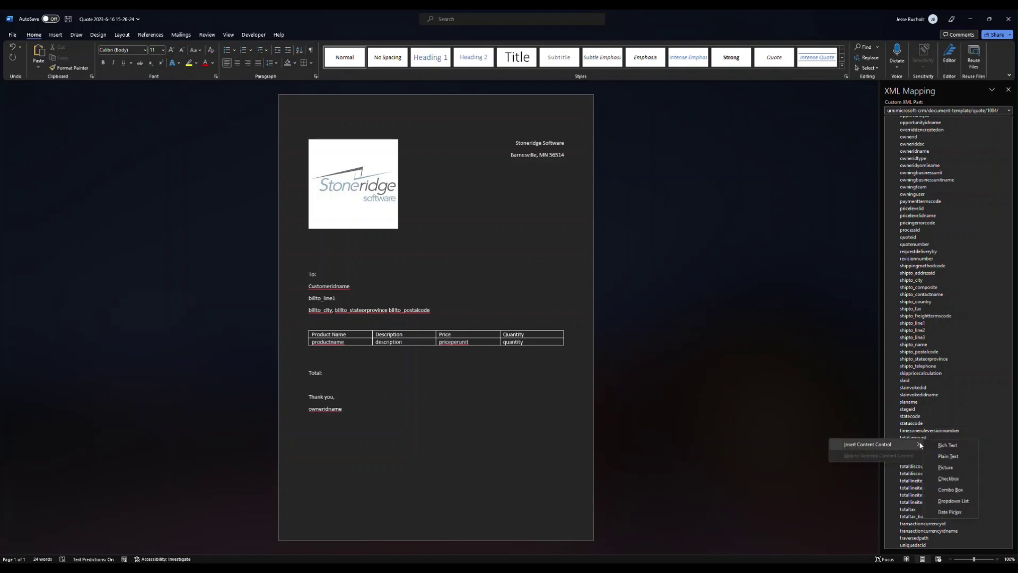
{"action": "left_click", "coordinate": [947, 456]}
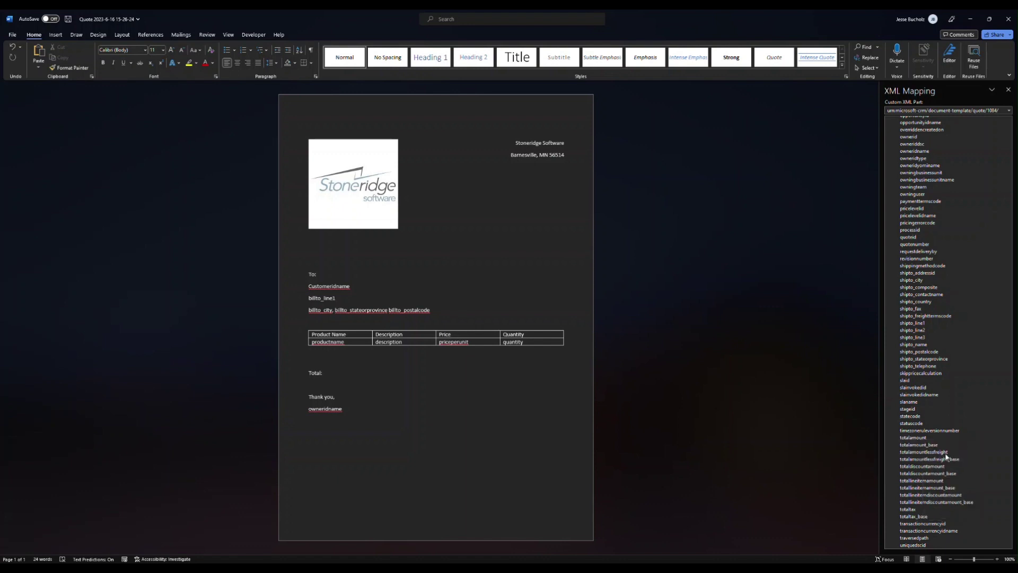
{"action": "left_click", "coordinate": [363, 354]}
Select the product table's data row and wrap it in a Repeating content control from XML Mapping
{"action": "left_click", "coordinate": [506, 341]}
{"action": "left_click_drag", "start_coordinate": [489, 341], "coordinate": [329, 343]}
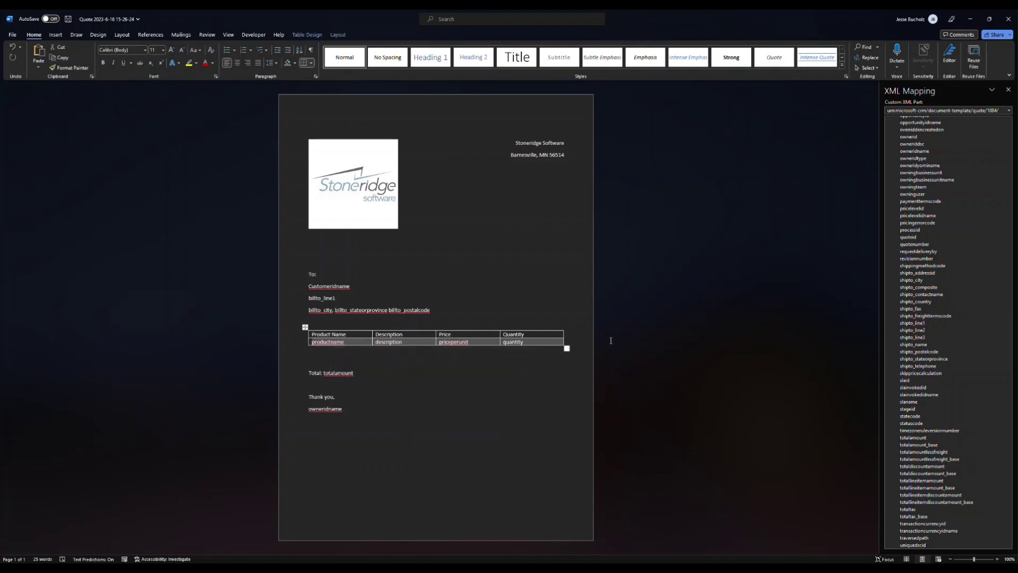
{"action": "scroll", "coordinate": [914, 212], "scroll_direction": "up", "scroll_amount": 20}
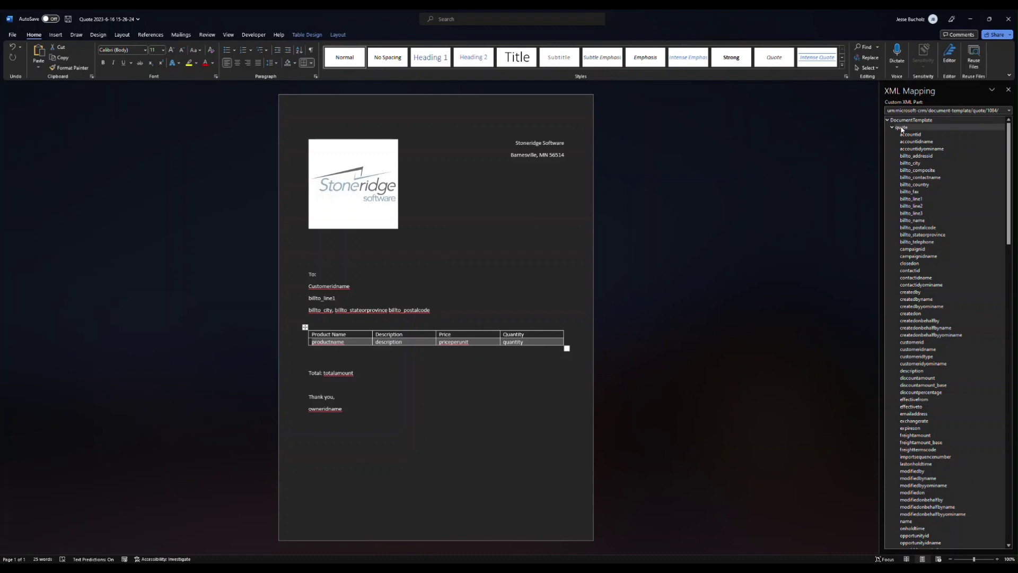
{"action": "right_click", "coordinate": [901, 128]}
{"action": "mouse_move", "coordinate": [927, 136]}
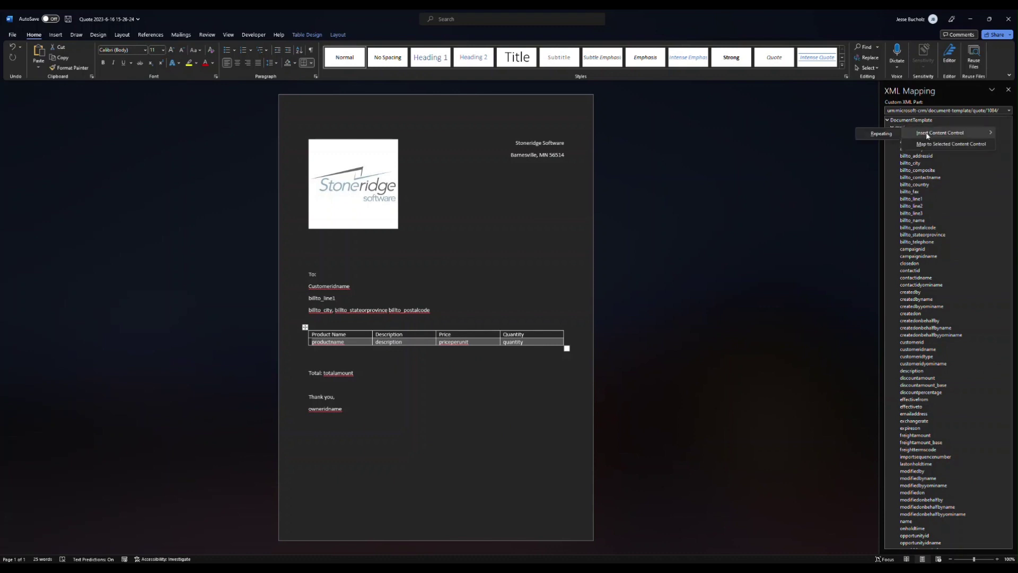
{"action": "left_click", "coordinate": [876, 134]}
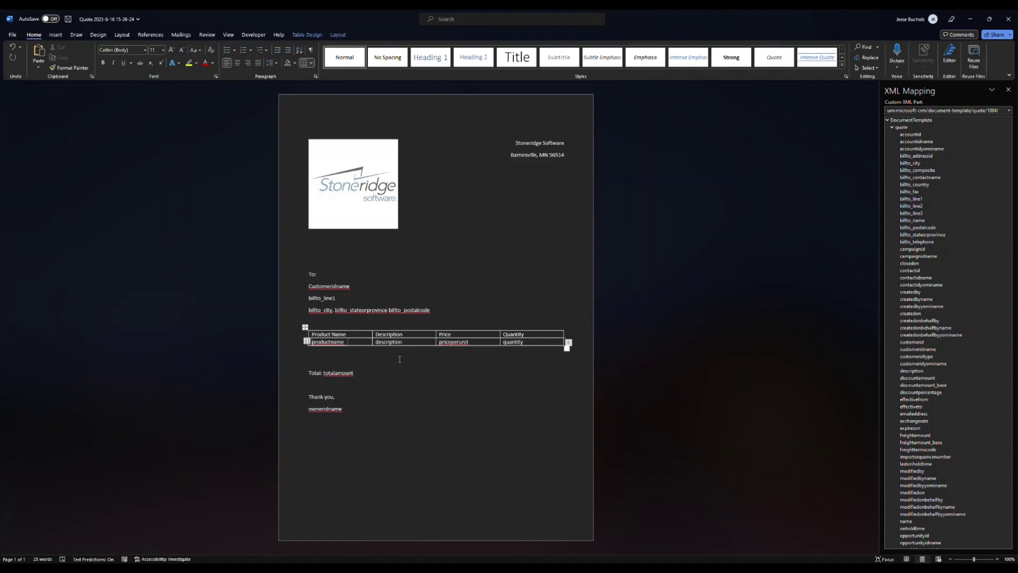
{"action": "left_click", "coordinate": [315, 364]}
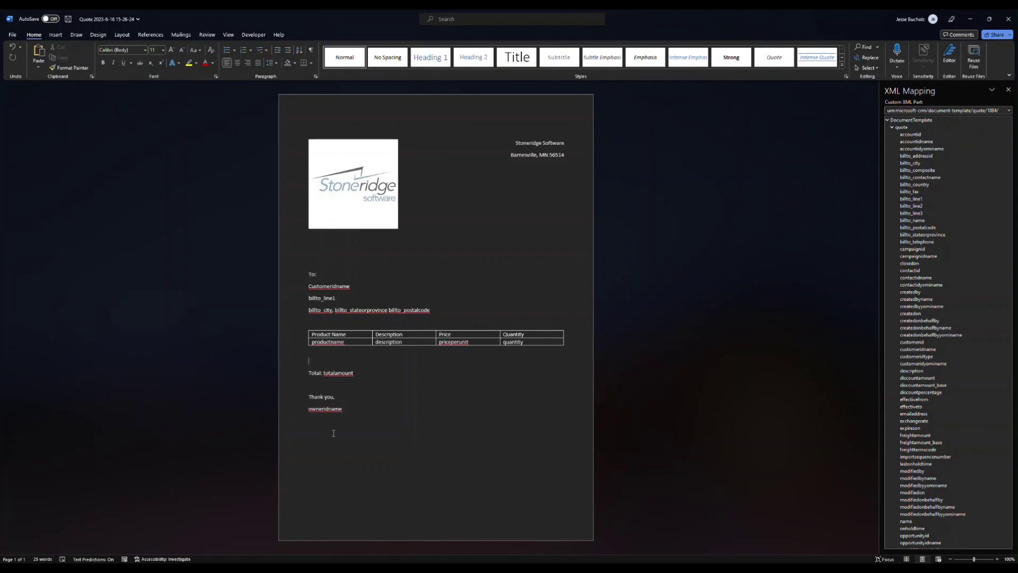
Save the quote template document after the owneridname field
{"action": "left_click", "coordinate": [370, 412]}
{"action": "left_click", "coordinate": [68, 20]}
On the A. Datum quote, upload the saved .docx through Word Templates > Upload Template
{"action": "left_click", "coordinate": [972, 21]}
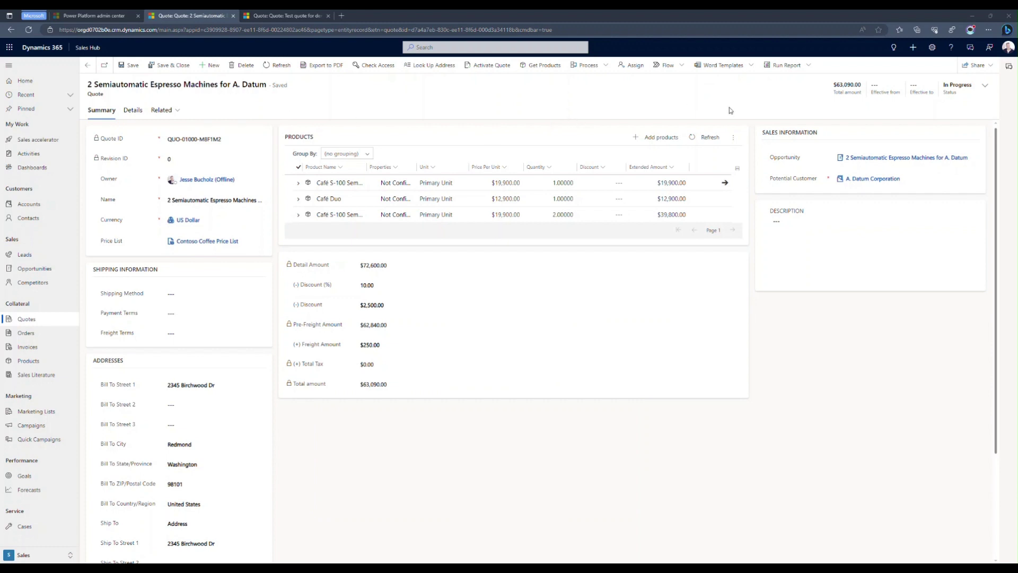
{"action": "left_click", "coordinate": [752, 65]}
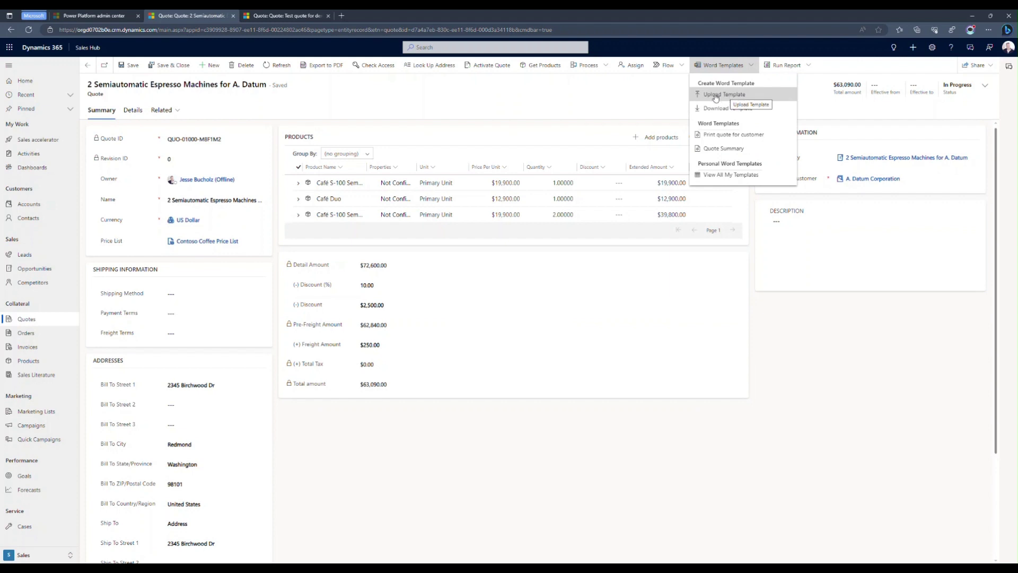
{"action": "left_click", "coordinate": [715, 97]}
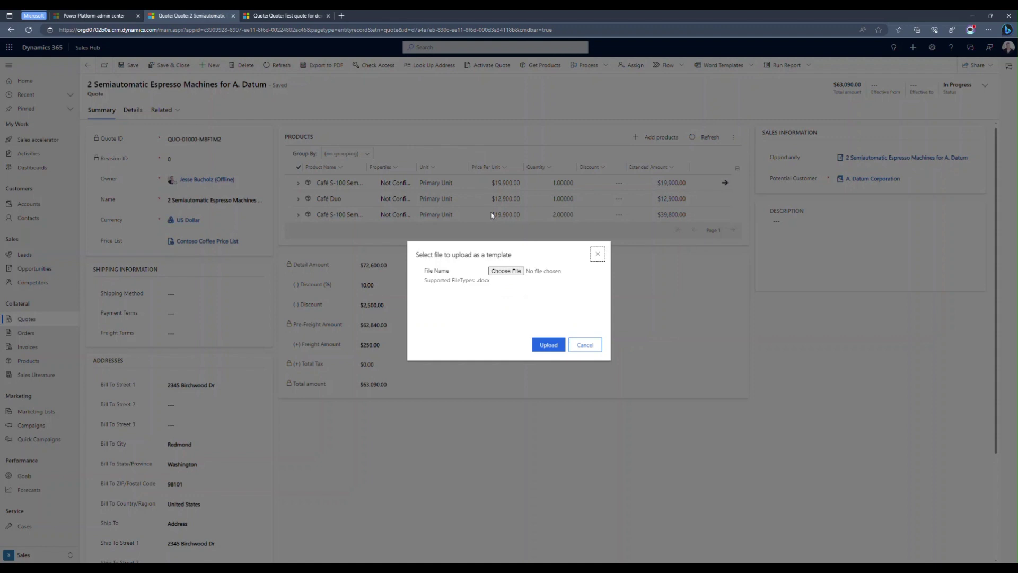
{"action": "left_click", "coordinate": [505, 271]}
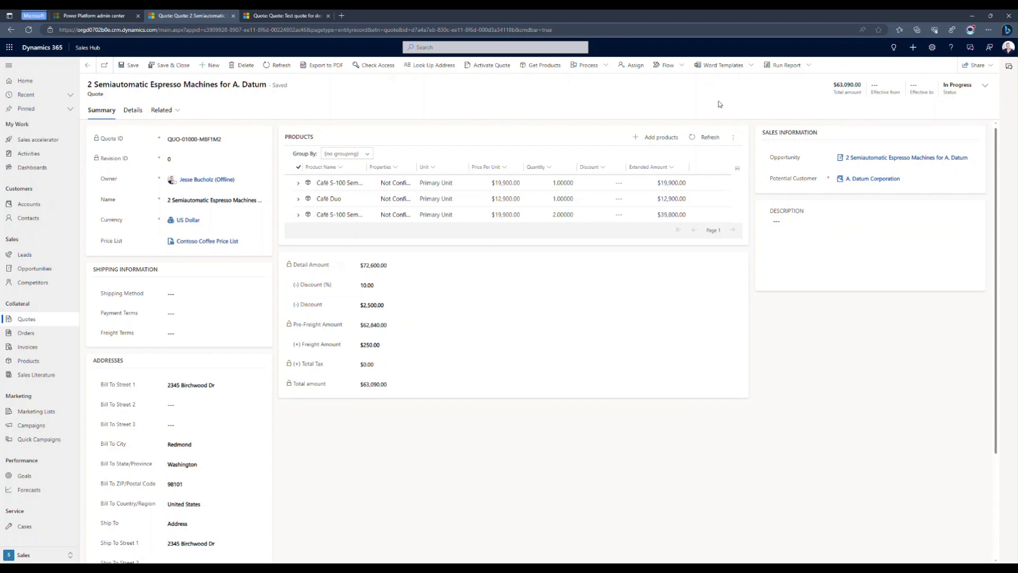
{"action": "left_click", "coordinate": [320, 67]}
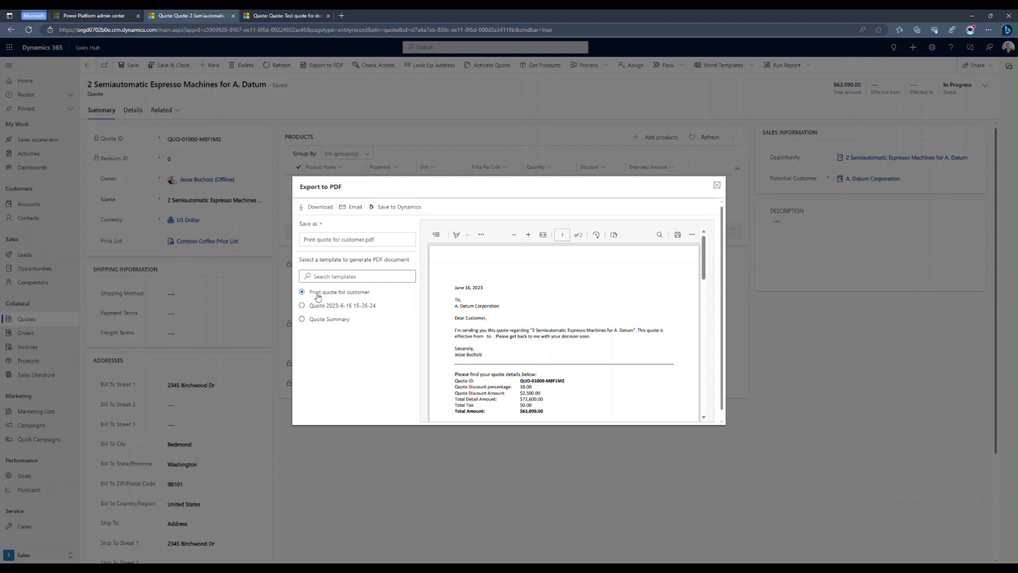
{"action": "left_click", "coordinate": [303, 320]}
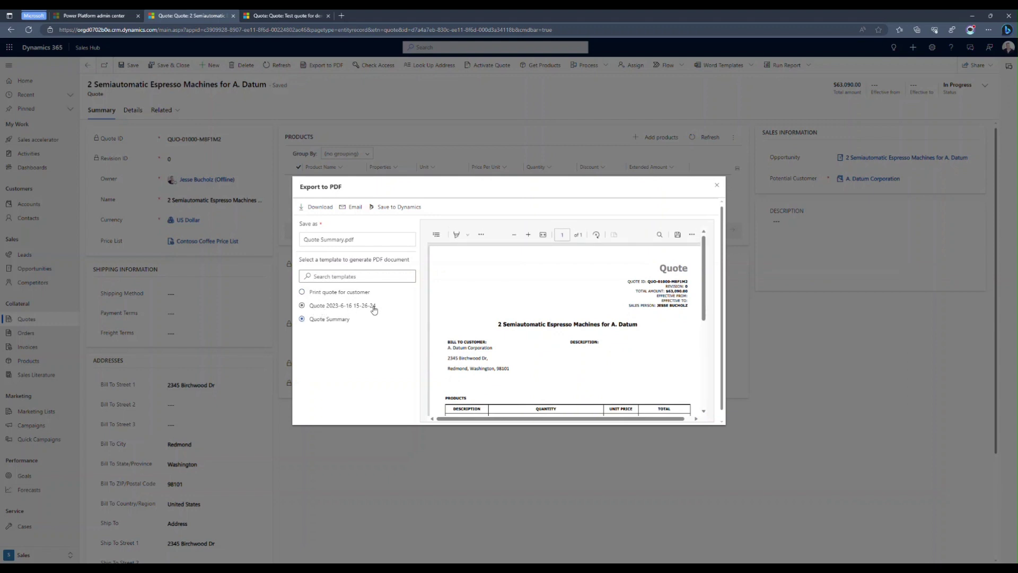
{"action": "left_click", "coordinate": [302, 306]}
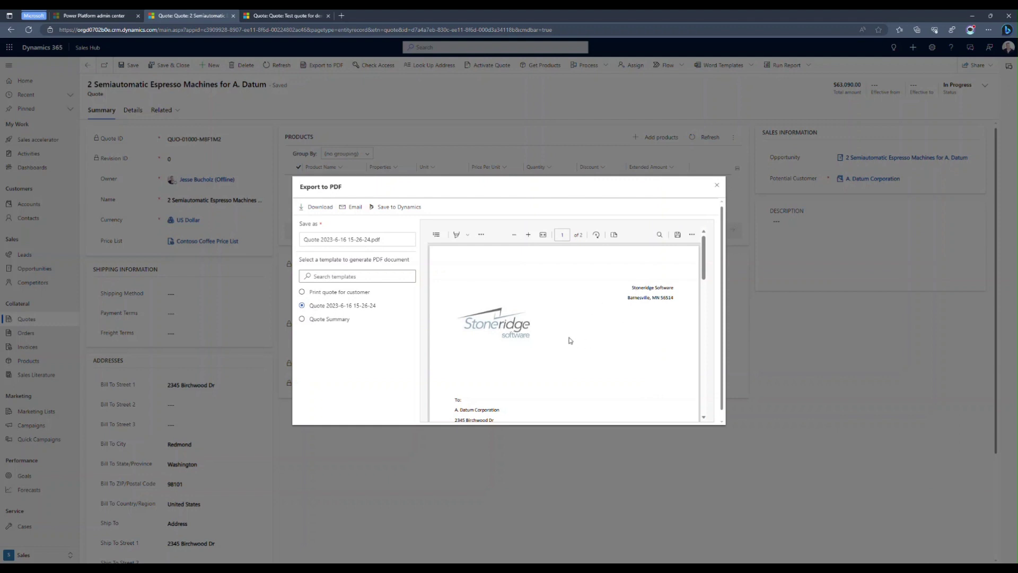
{"action": "scroll", "coordinate": [570, 341], "scroll_direction": "down", "scroll_amount": 3}
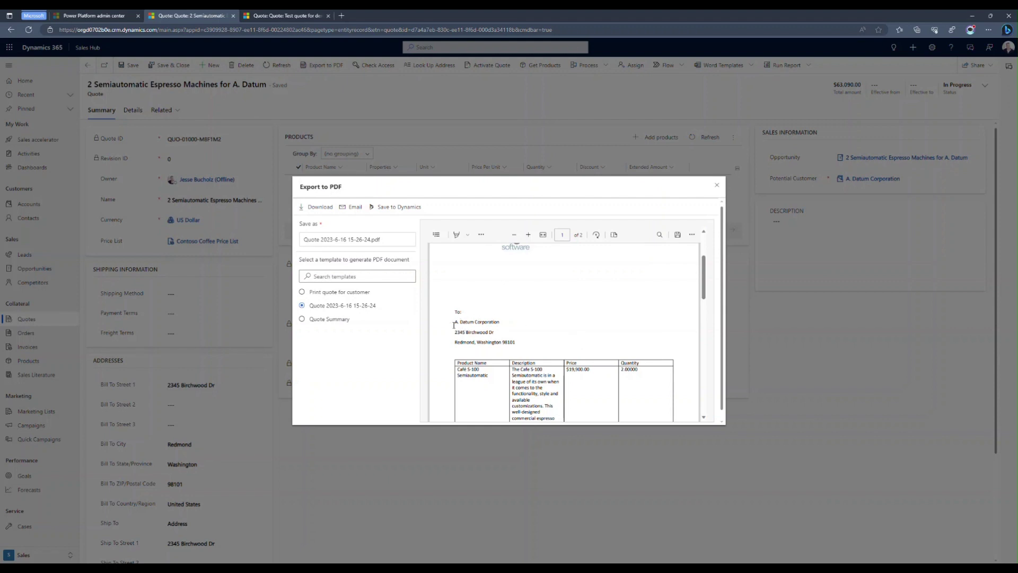
{"action": "scroll", "coordinate": [599, 329], "scroll_direction": "up", "scroll_amount": 3}
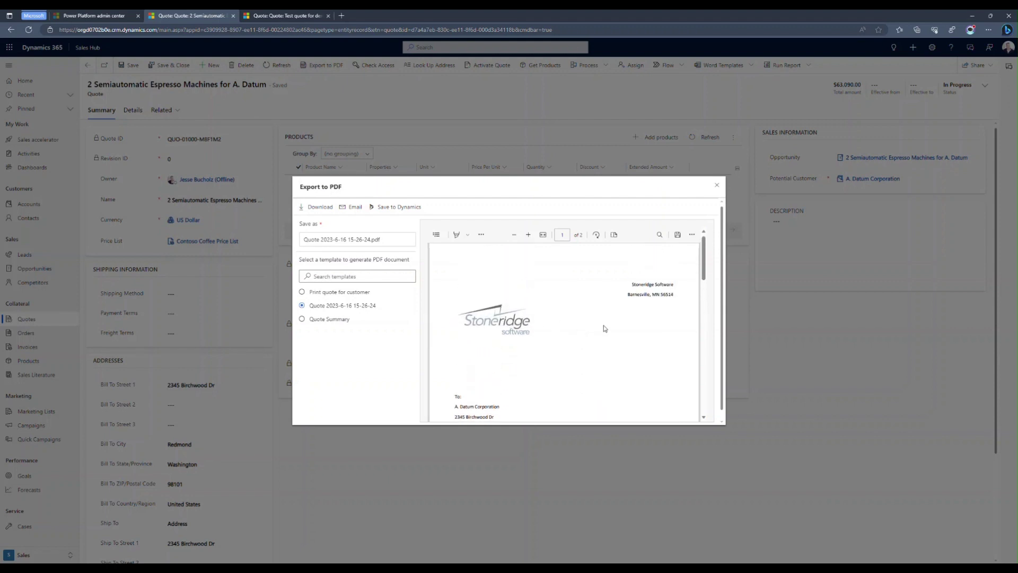